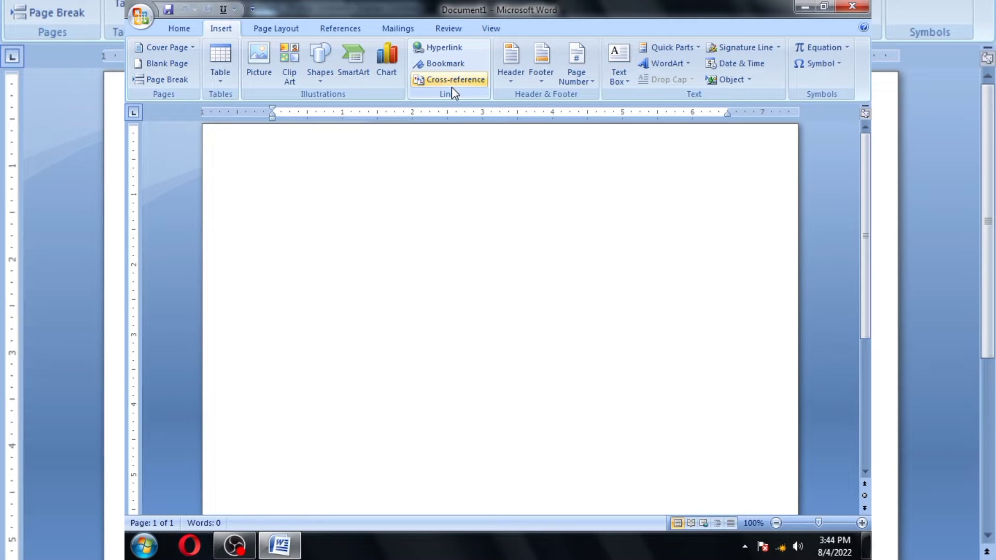
Step: Insert a hyperlink to the existing Word document nilesh in the My Documents folder
{"action": "left_click", "coordinate": [448, 51]}
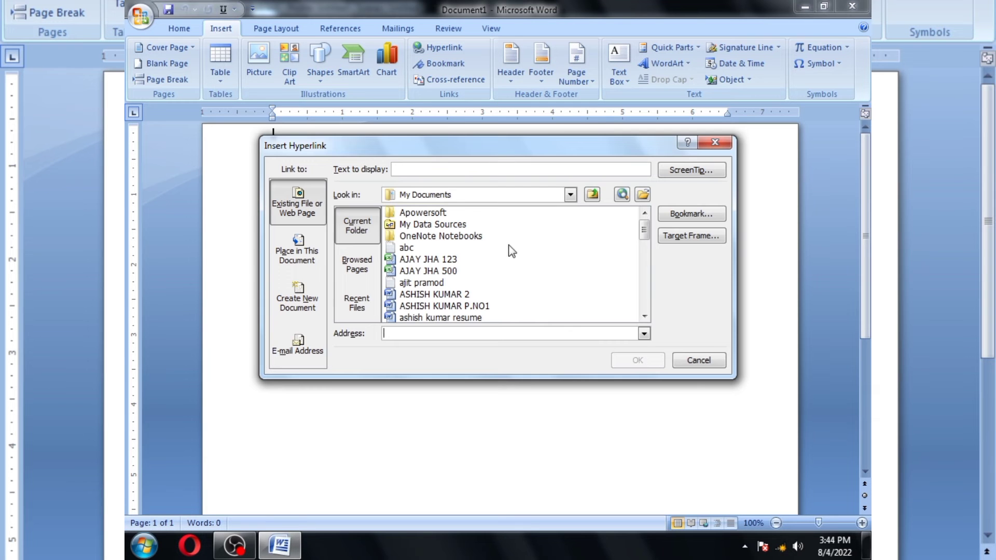
{"action": "left_click", "coordinate": [644, 316]}
{"action": "left_click", "coordinate": [644, 316]}
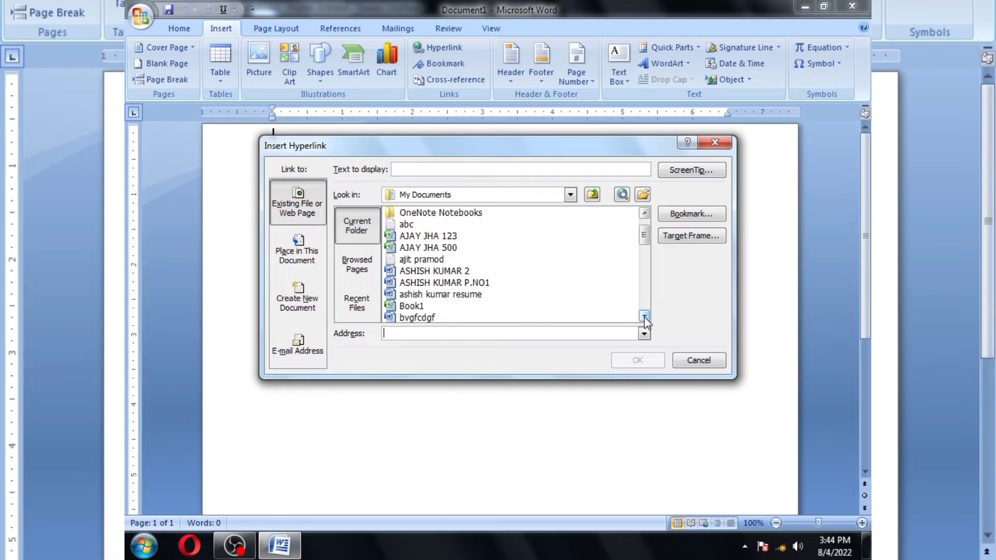
{"action": "left_click", "coordinate": [644, 316]}
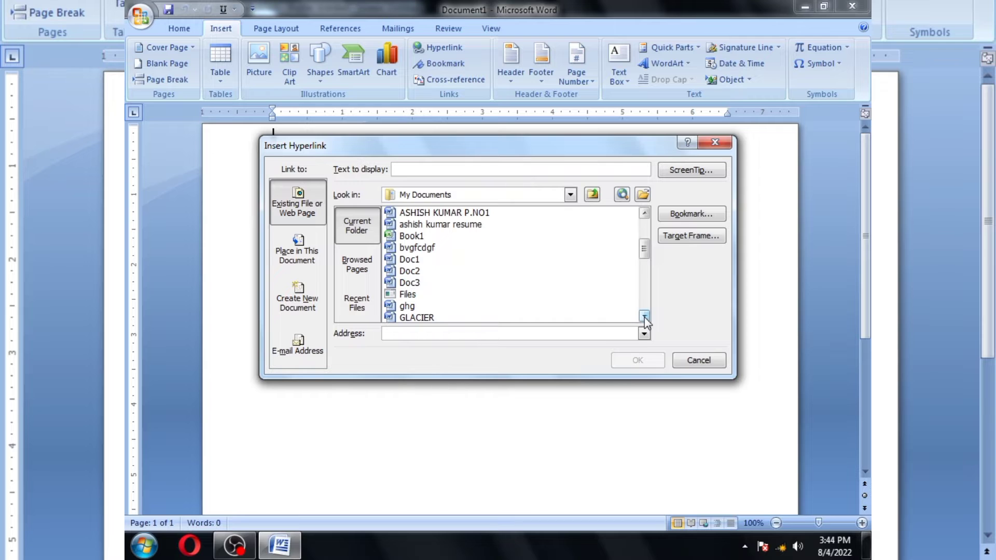
{"action": "left_click", "coordinate": [644, 316]}
{"action": "left_click", "coordinate": [644, 316]}
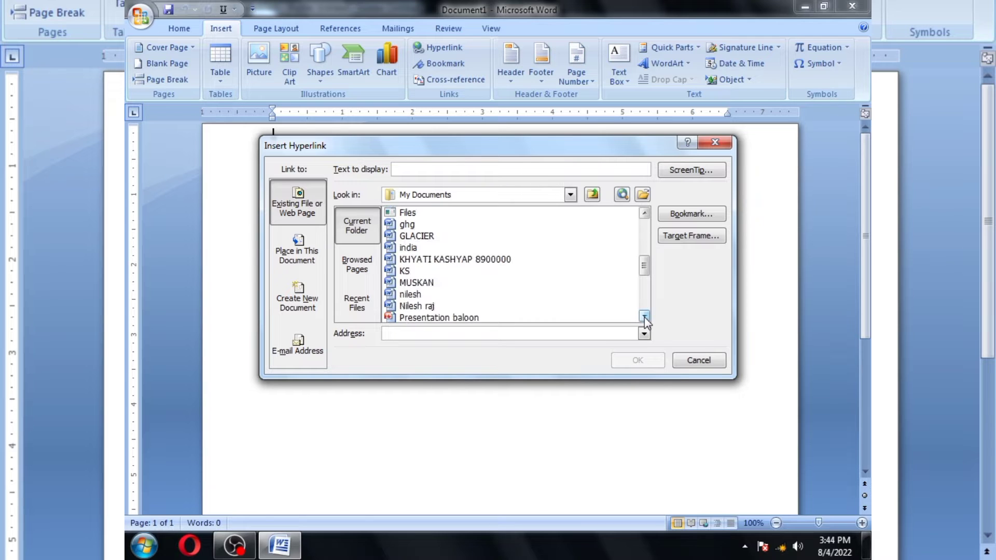
{"action": "left_click", "coordinate": [410, 294]}
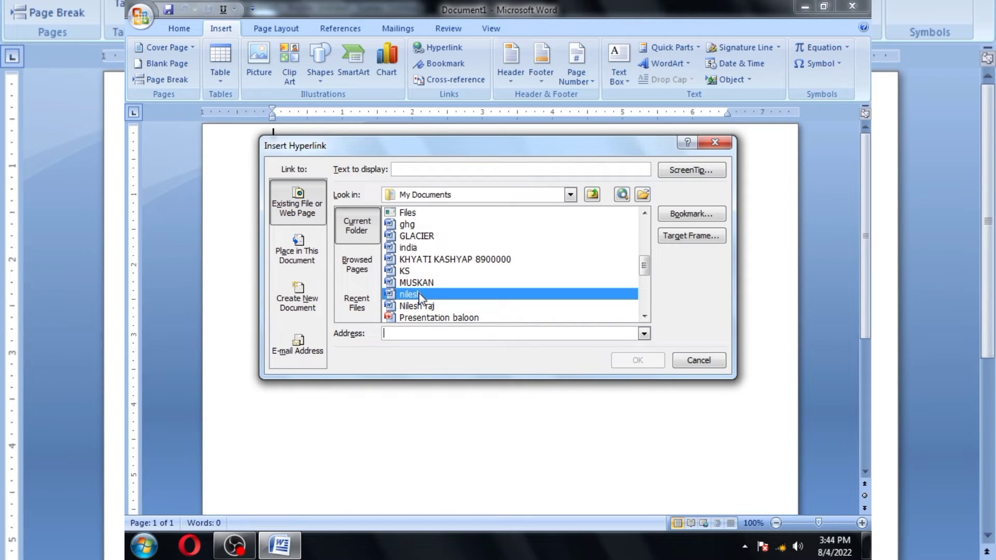
{"action": "double_click", "coordinate": [419, 297]}
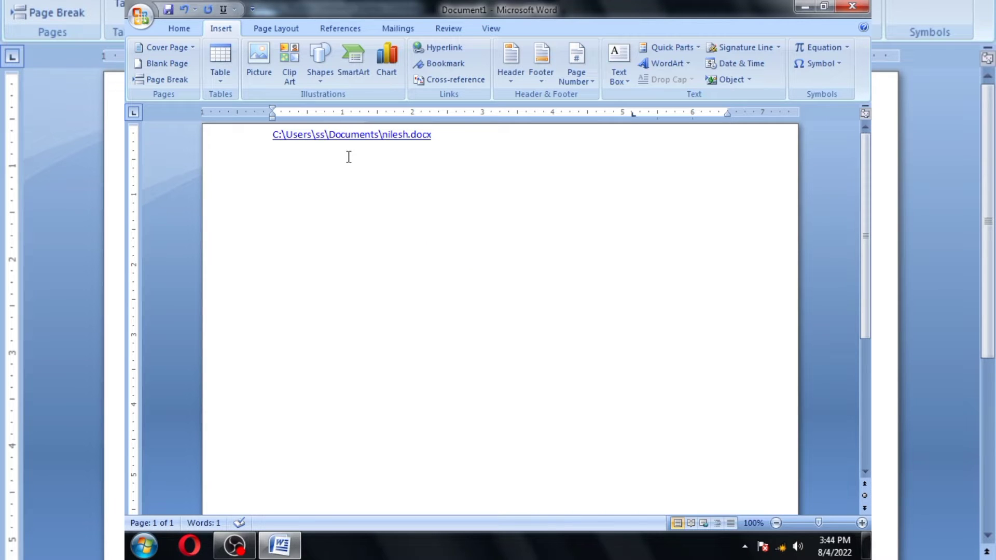
Step: Follow the nilesh.docx hyperlink to view the linked document, and close it while keeping Document1 open
{"action": "left_click", "coordinate": [402, 146], "text": "ctrl"}
{"action": "left_click", "coordinate": [551, 330]}
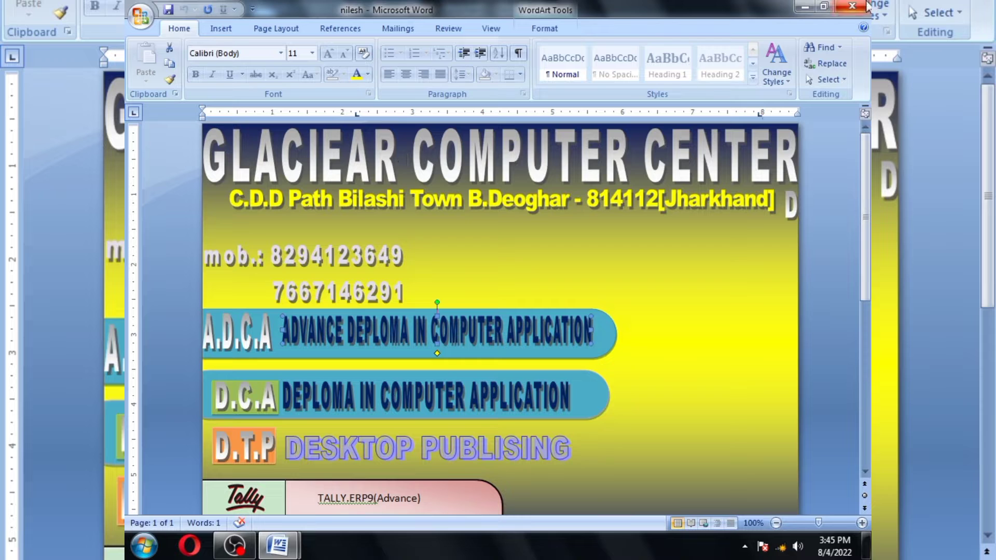
{"action": "double_click", "coordinate": [866, 5]}
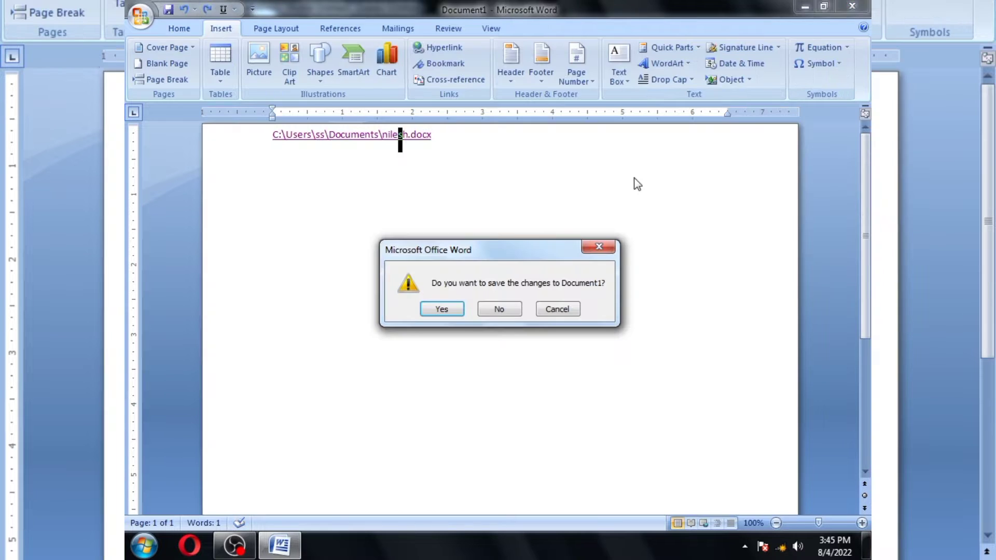
{"action": "left_click", "coordinate": [499, 309]}
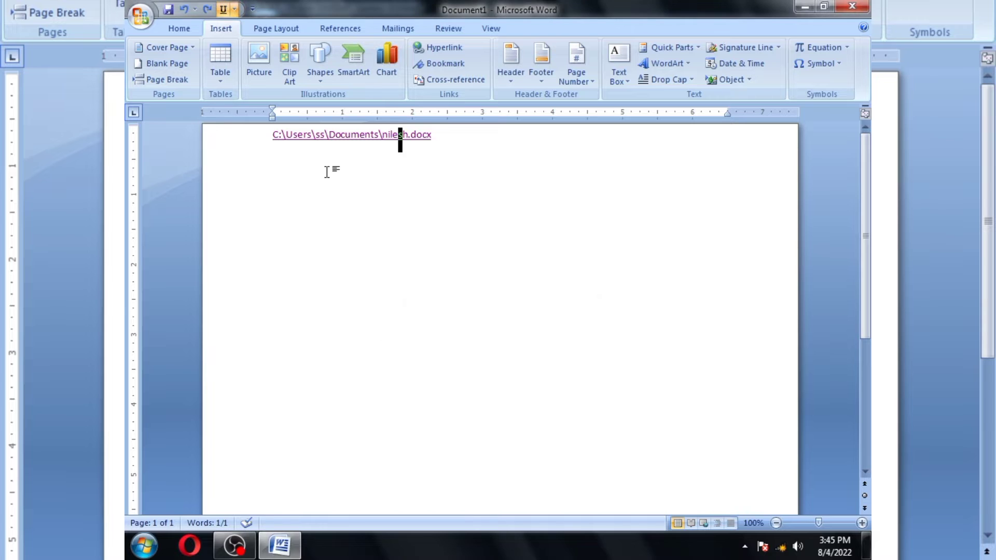
Step: Enter the text "jhgjh" a few lines below the hyperlink, and follow the link again to view and close the linked document
{"action": "double_click", "coordinate": [340, 206]}
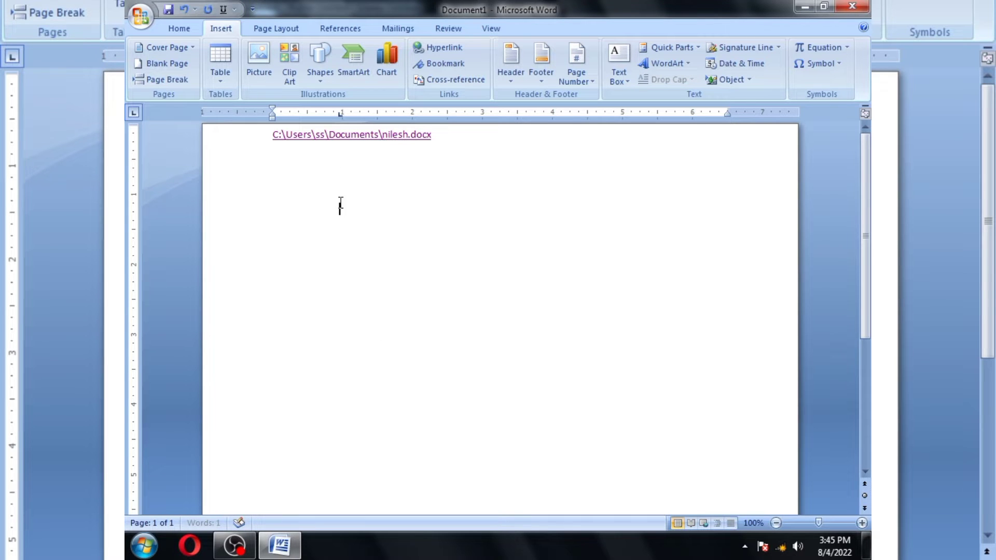
{"action": "type", "text": "jhgjh"}
{"action": "left_click", "coordinate": [417, 136], "text": "ctrl"}
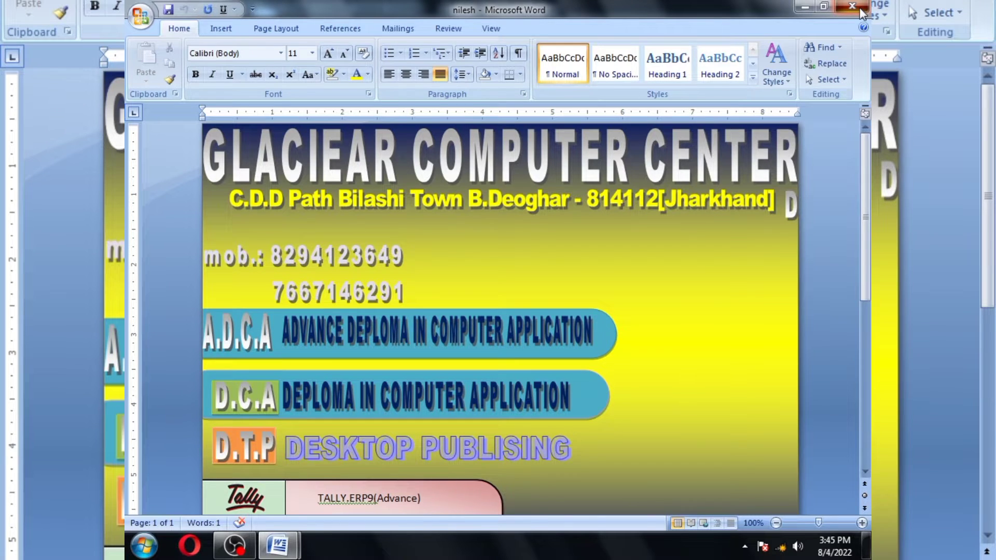
{"action": "left_click", "coordinate": [852, 7]}
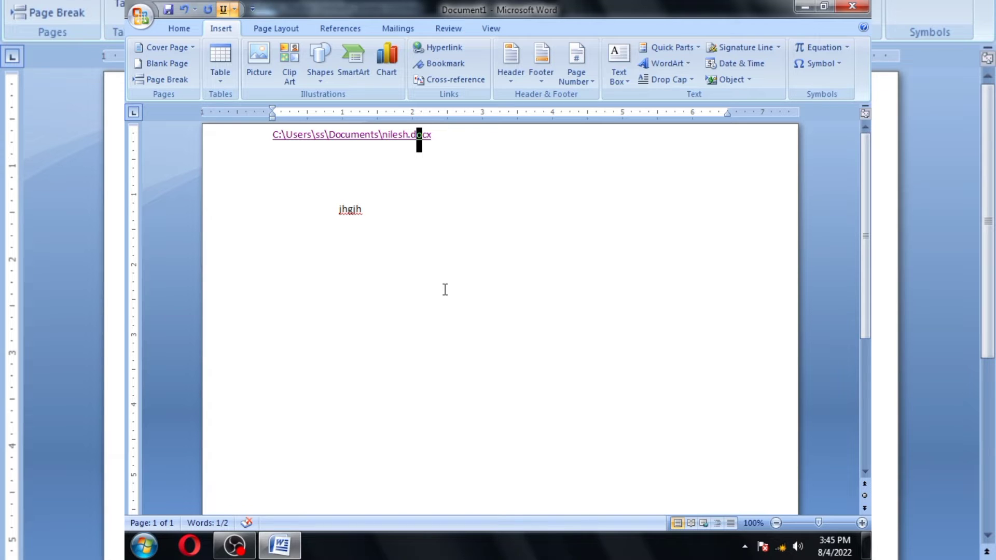
{"action": "left_click", "coordinate": [442, 64]}
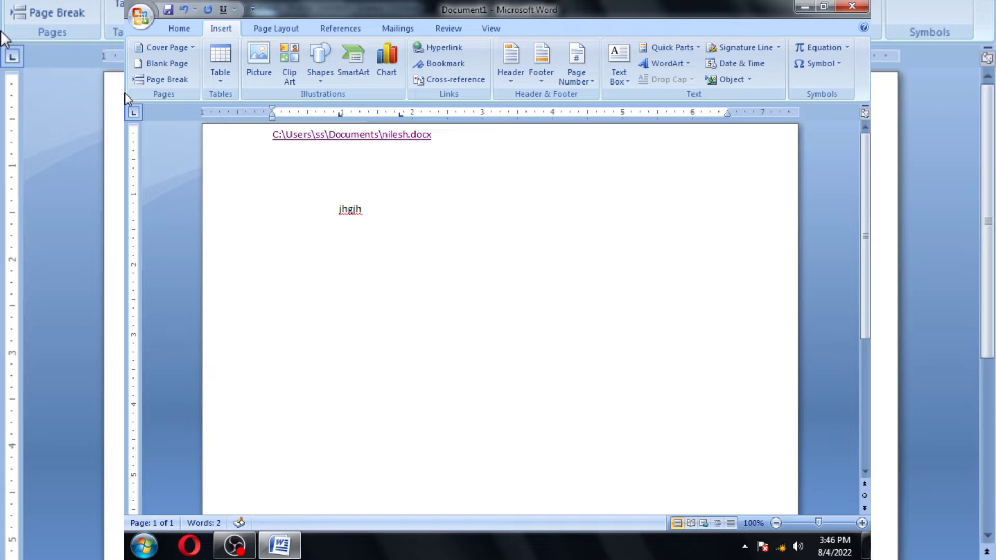
Step: Delete all content of Document1 and generate sample paragraphs with =rand(148)
{"action": "left_click_drag", "start_coordinate": [366, 215], "coordinate": [280, 119]}
{"action": "key", "text": "Delete"}
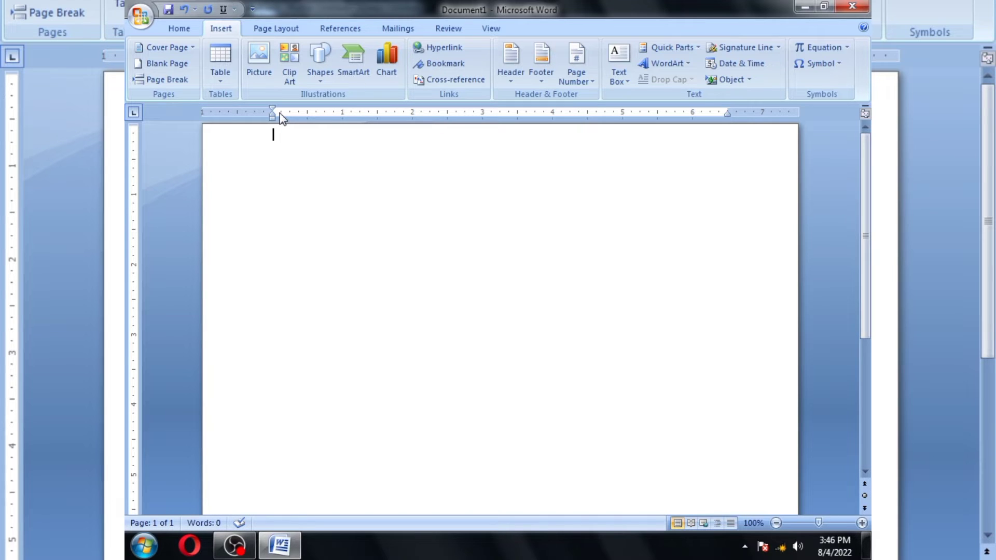
{"action": "type", "text": "=rand(148)"}
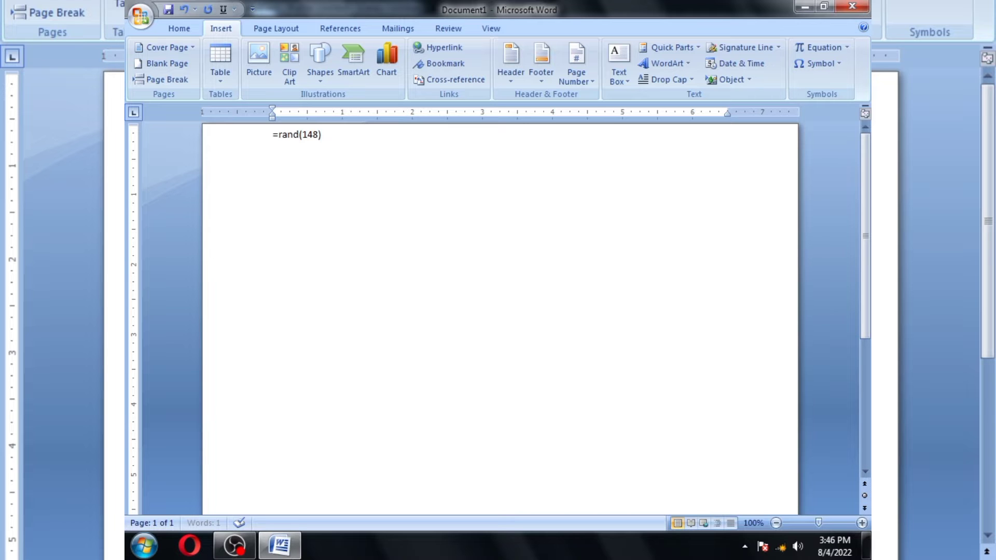
{"action": "key", "text": "Return"}
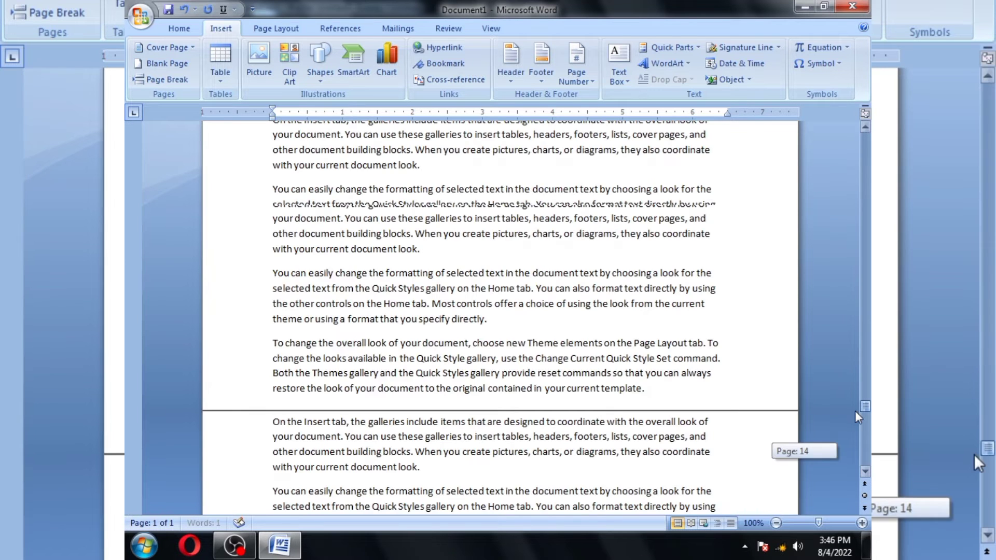
Step: Select the text from page 9 back to the start of the document and add a bookmark named k for it
{"action": "left_click_drag", "start_coordinate": [855, 411], "coordinate": [828, 245]}
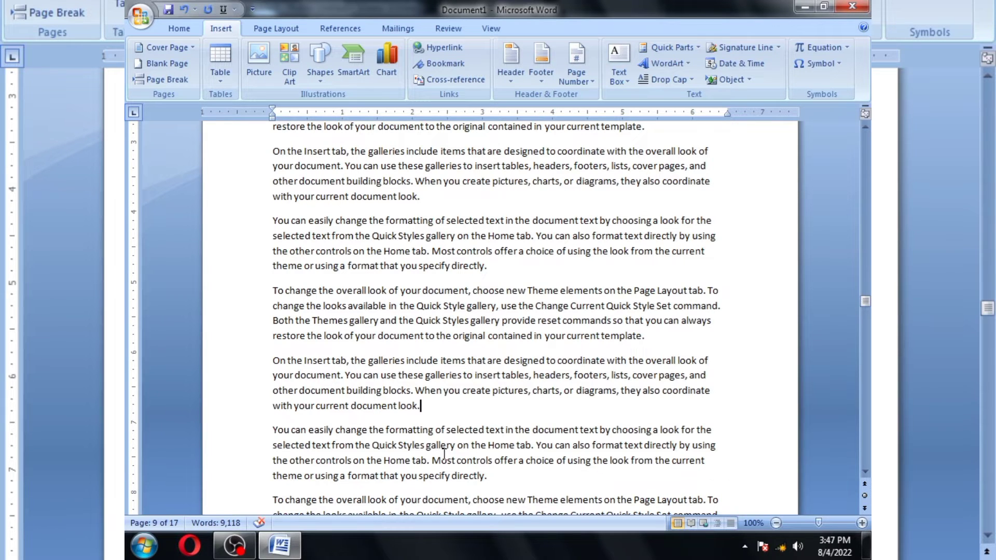
{"action": "scroll", "coordinate": [444, 454], "scroll_direction": "up", "scroll_amount": 3}
{"action": "key", "text": "ctrl+a"}
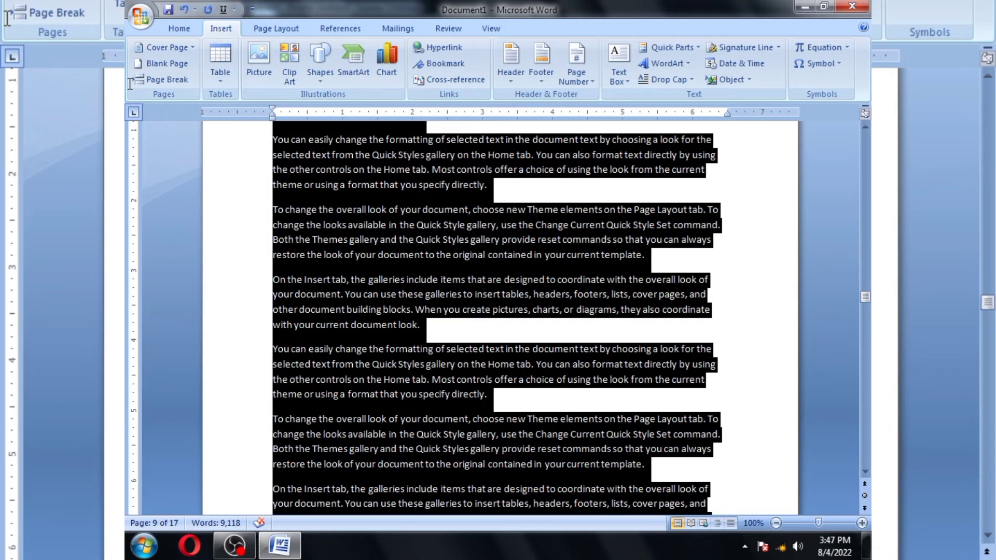
{"action": "left_click_drag", "start_coordinate": [130, 83], "coordinate": [138, 5]}
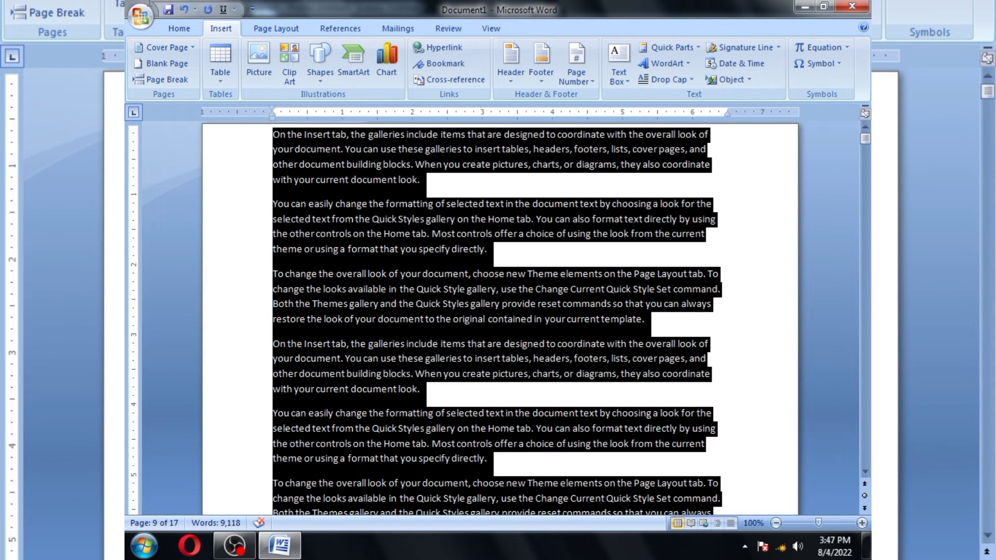
{"action": "left_click", "coordinate": [439, 63]}
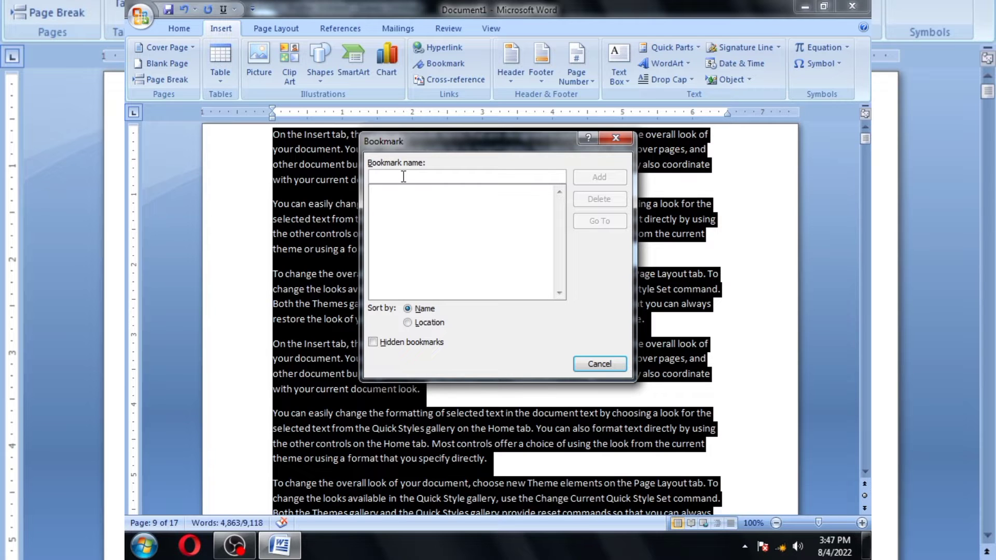
{"action": "type", "text": "k"}
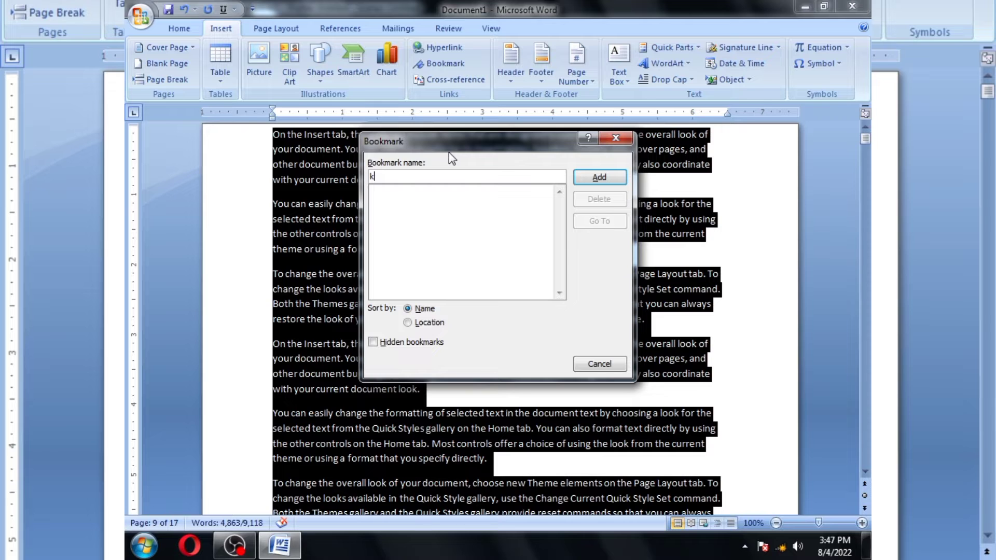
{"action": "key", "text": "Return"}
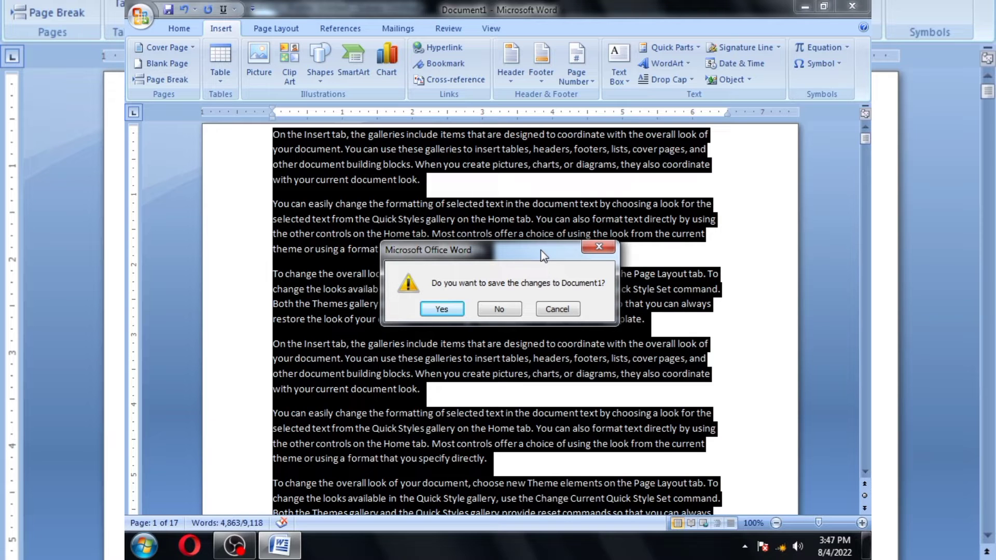
Step: Save the changes while closing the document, naming the file "doc s" in the Documents library
{"action": "left_click", "coordinate": [442, 309]}
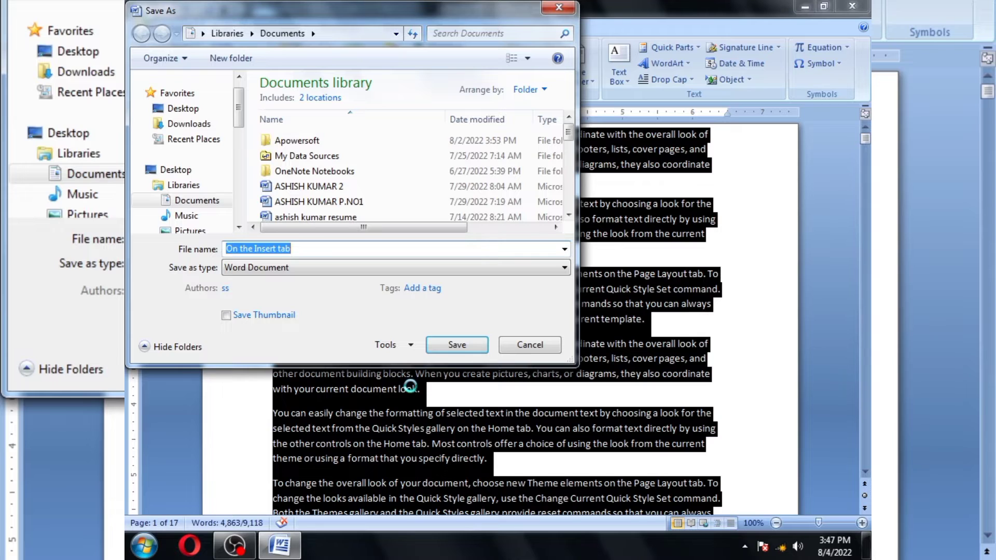
{"action": "key", "text": "BackSpace"}
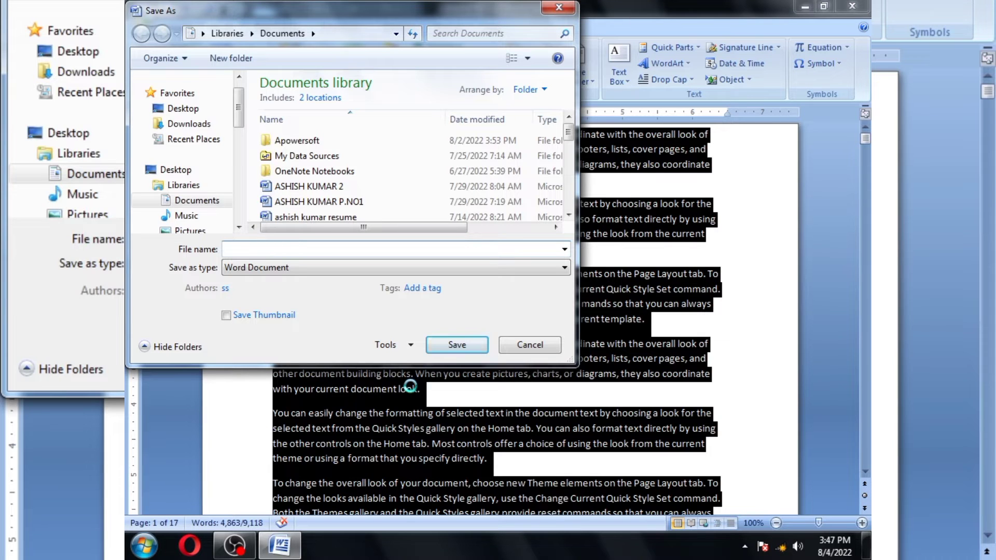
{"action": "type", "text": "doc"}
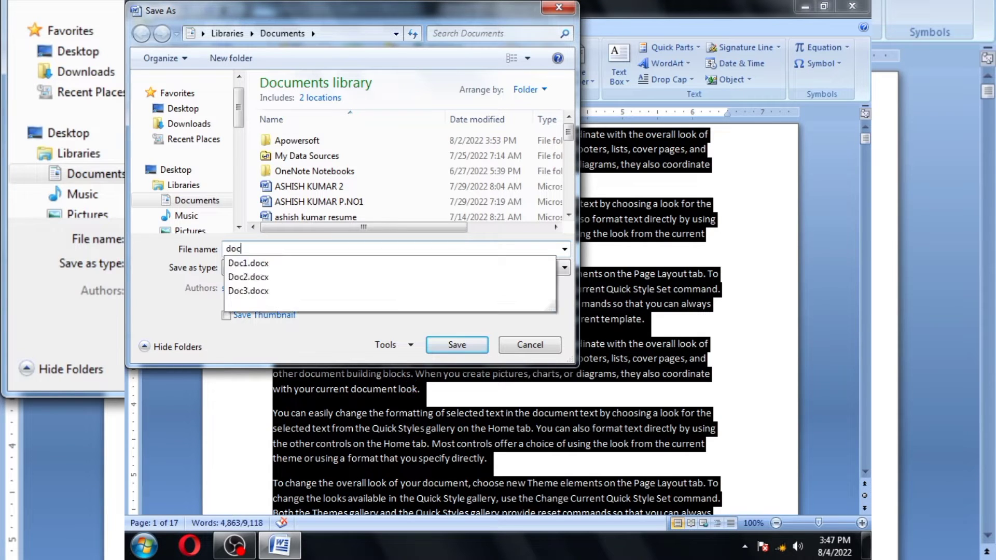
{"action": "type", "text": " s"}
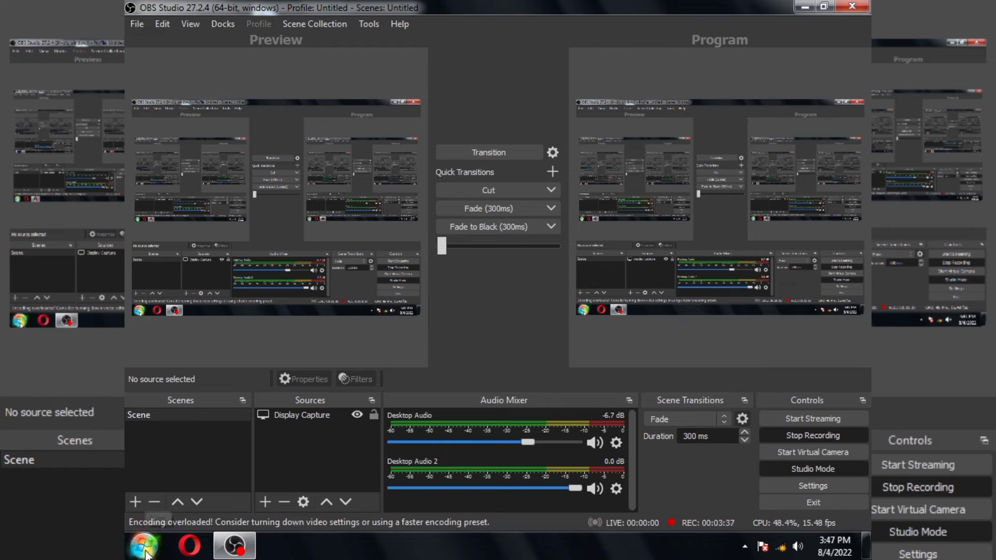
Step: Switch to a new Microsoft Word session and try to open the recent document "doc s"
{"action": "left_click", "coordinate": [144, 546]}
{"action": "left_click", "coordinate": [182, 179]}
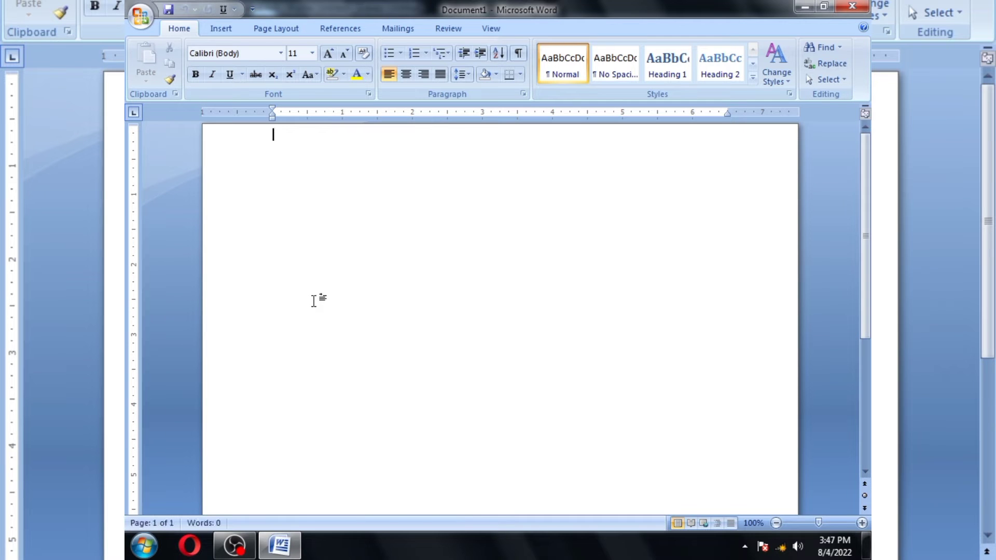
{"action": "left_click", "coordinate": [141, 17]}
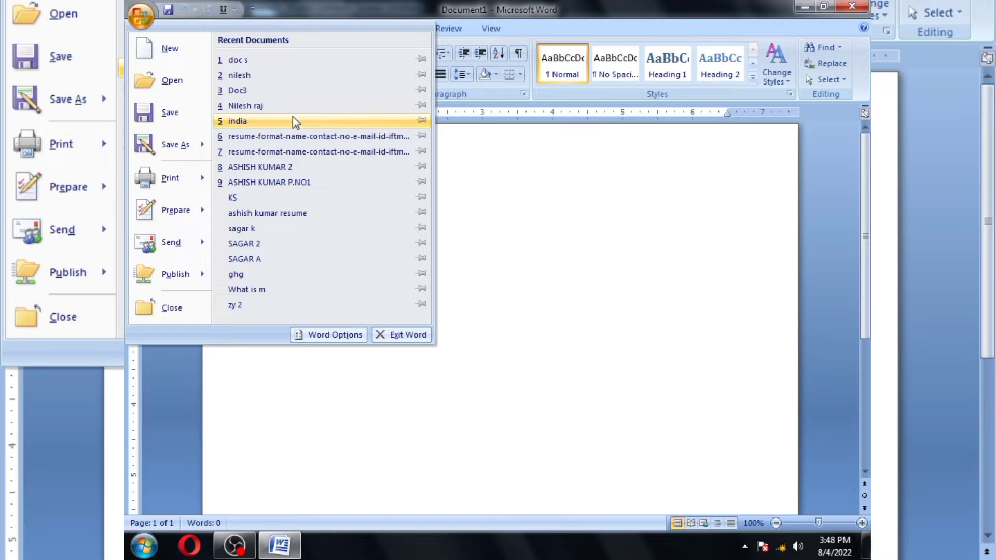
{"action": "left_click", "coordinate": [267, 62]}
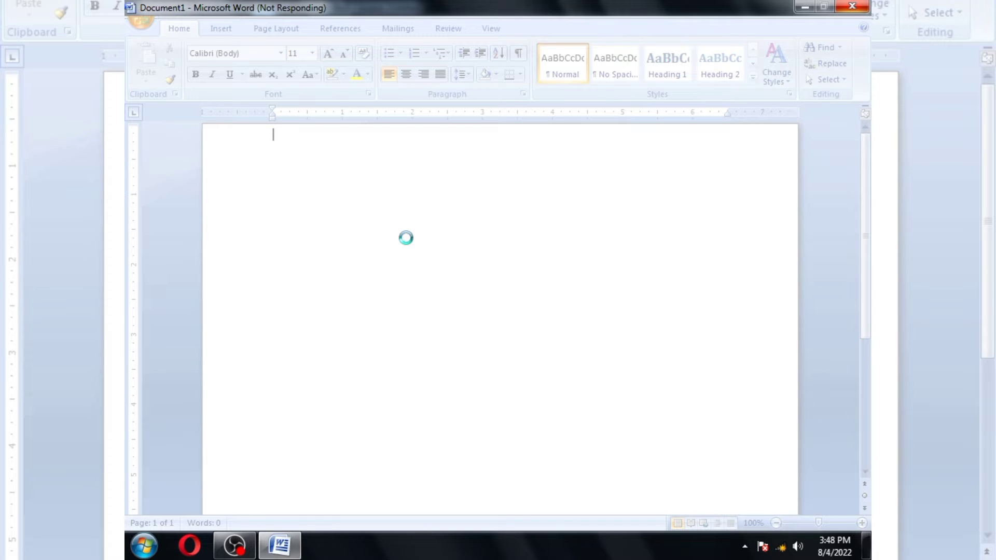
Step: Close the unresponsive Word window, and minimize OBS Studio to refresh the desktop
{"action": "left_click", "coordinate": [851, 8]}
{"action": "left_click", "coordinate": [484, 295]}
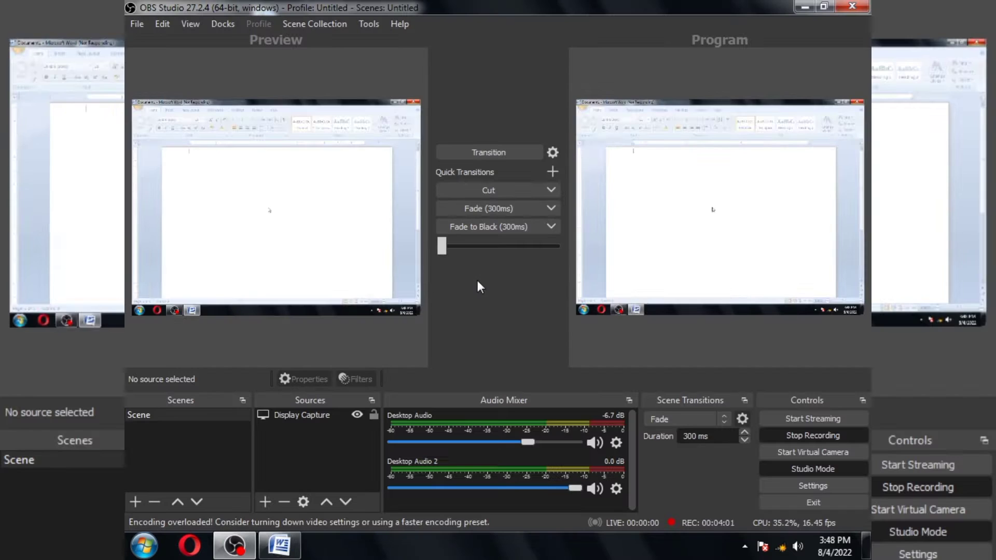
{"action": "left_click", "coordinate": [808, 8]}
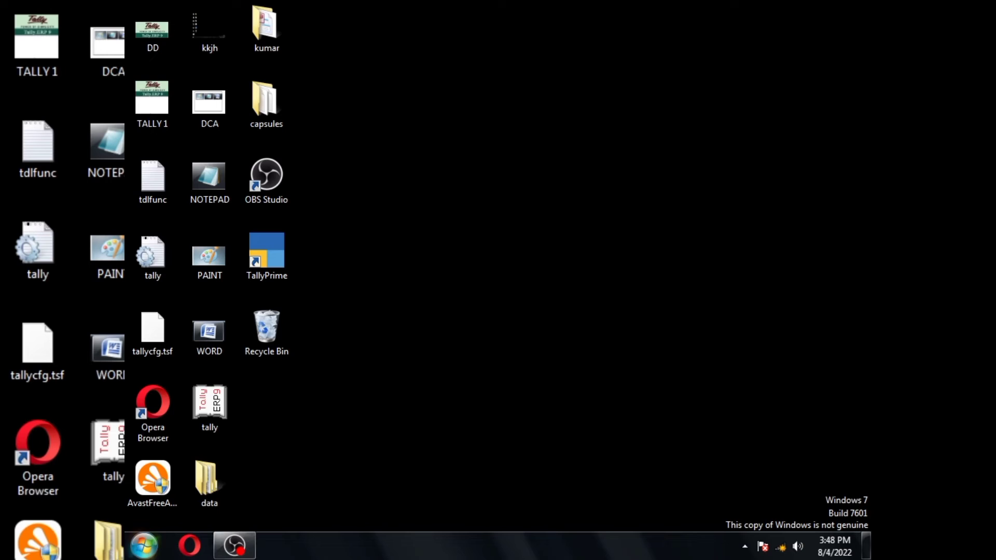
{"action": "right_click", "coordinate": [529, 165]}
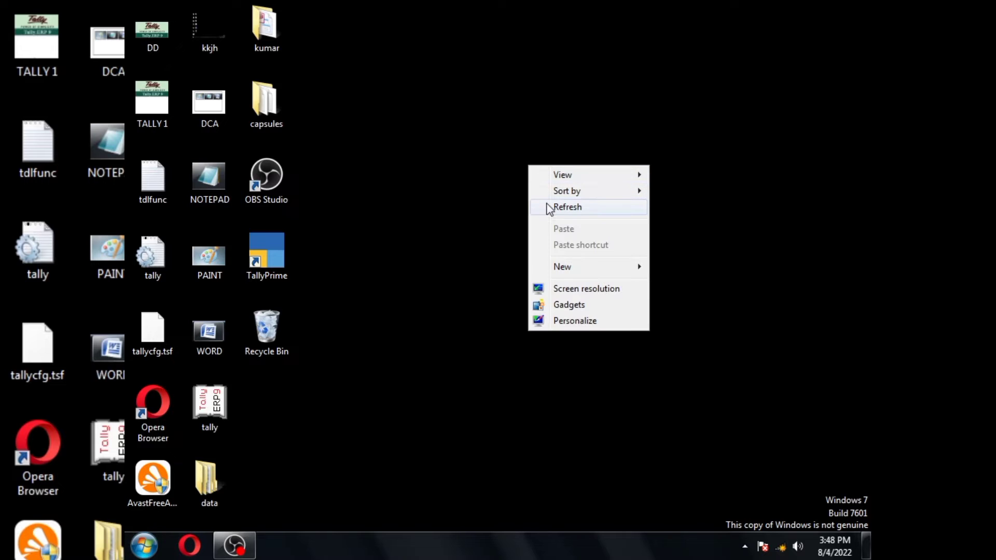
{"action": "left_click", "coordinate": [551, 208]}
Step: Start Microsoft Office Word 2007 and open the recent document "doc s", choosing to continue despite its earlier serious error
{"action": "left_click", "coordinate": [144, 546]}
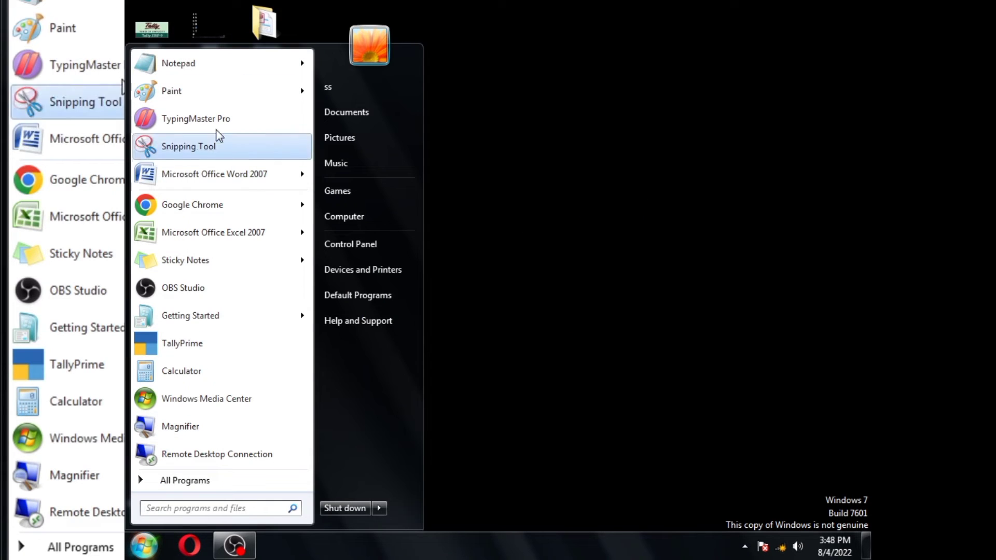
{"action": "left_click", "coordinate": [214, 176]}
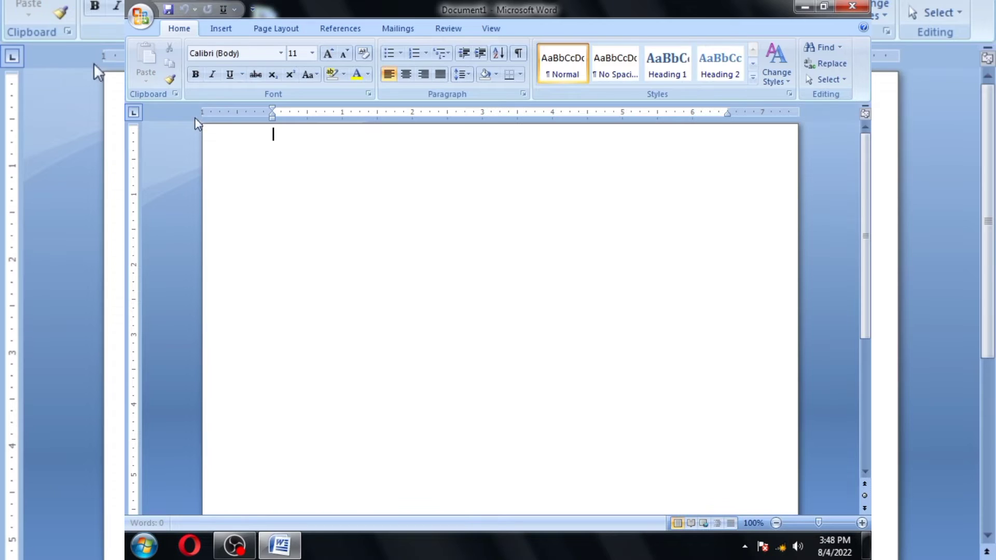
{"action": "left_click", "coordinate": [140, 16]}
{"action": "left_click", "coordinate": [244, 61]}
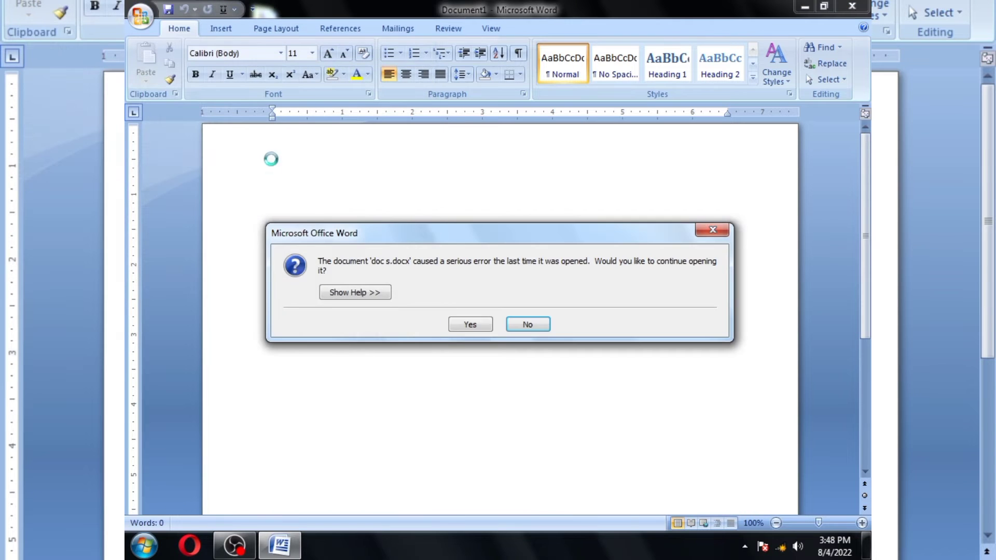
{"action": "left_click", "coordinate": [468, 327]}
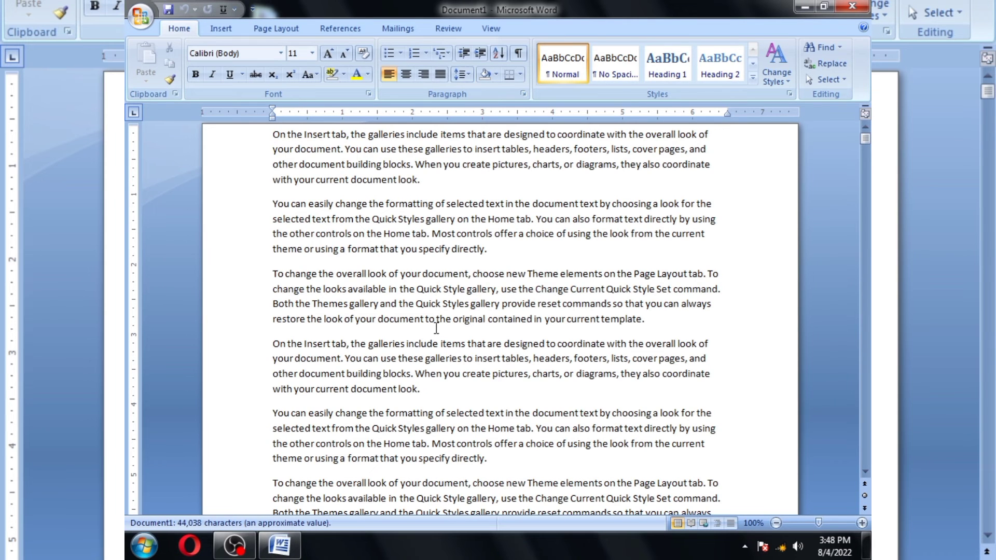
Step: Go to the bookmark k so its text is selected, and look through the pages to find where the selection ends
{"action": "scroll", "coordinate": [537, 292], "scroll_direction": "down", "scroll_amount": 3}
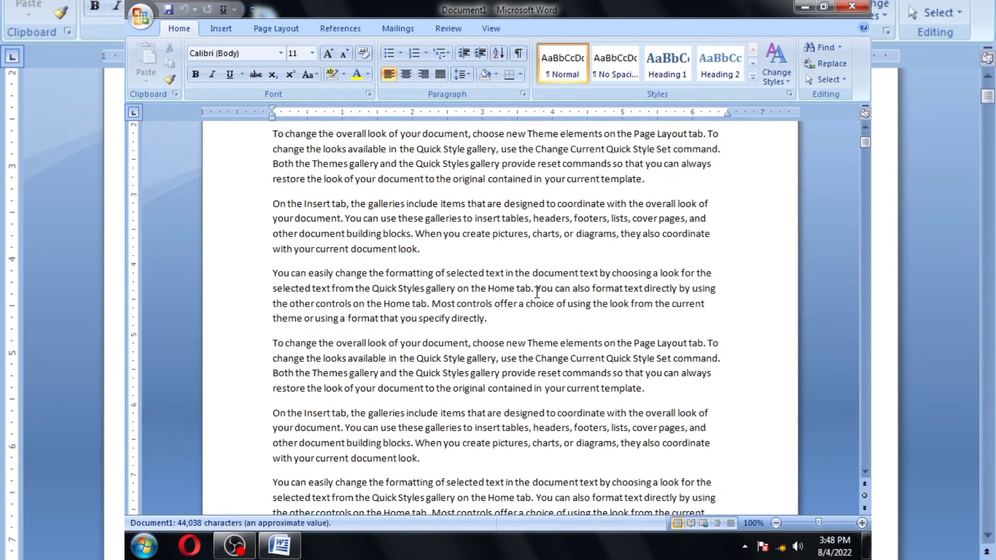
{"action": "scroll", "coordinate": [537, 292], "scroll_direction": "down", "scroll_amount": 15}
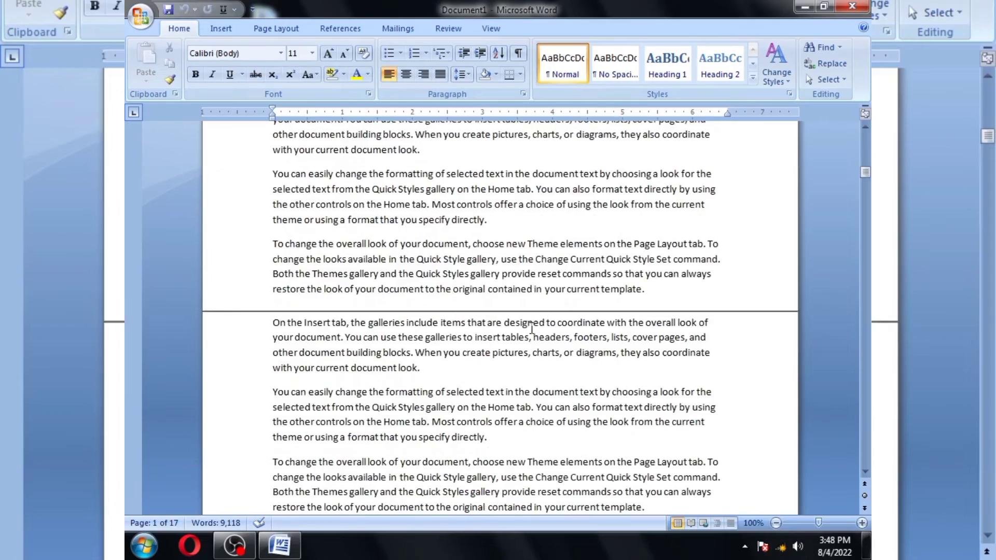
{"action": "scroll", "coordinate": [532, 328], "scroll_direction": "down", "scroll_amount": 5}
{"action": "scroll", "coordinate": [532, 336], "scroll_direction": "down", "scroll_amount": 15}
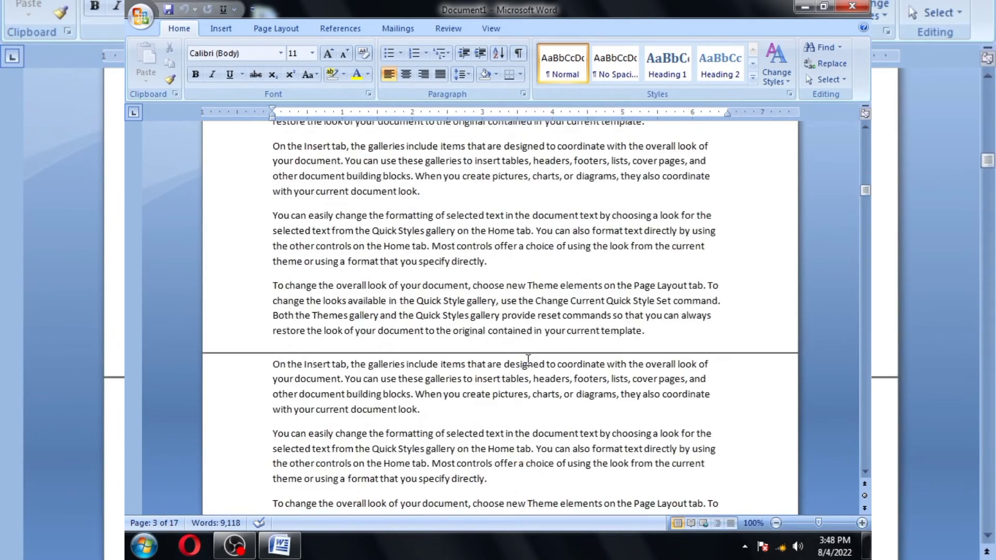
{"action": "scroll", "coordinate": [519, 393], "scroll_direction": "down", "scroll_amount": 15}
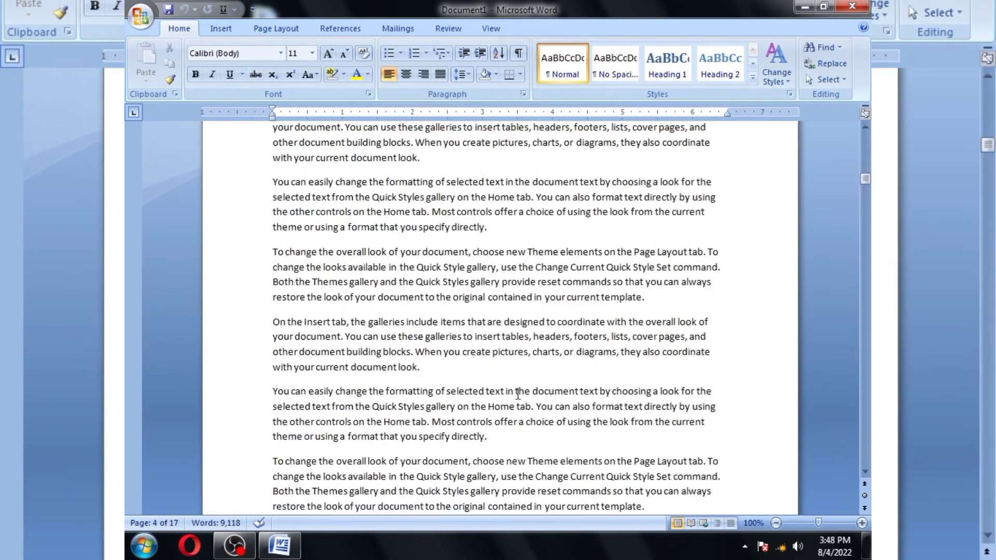
{"action": "scroll", "coordinate": [514, 393], "scroll_direction": "up", "scroll_amount": 1}
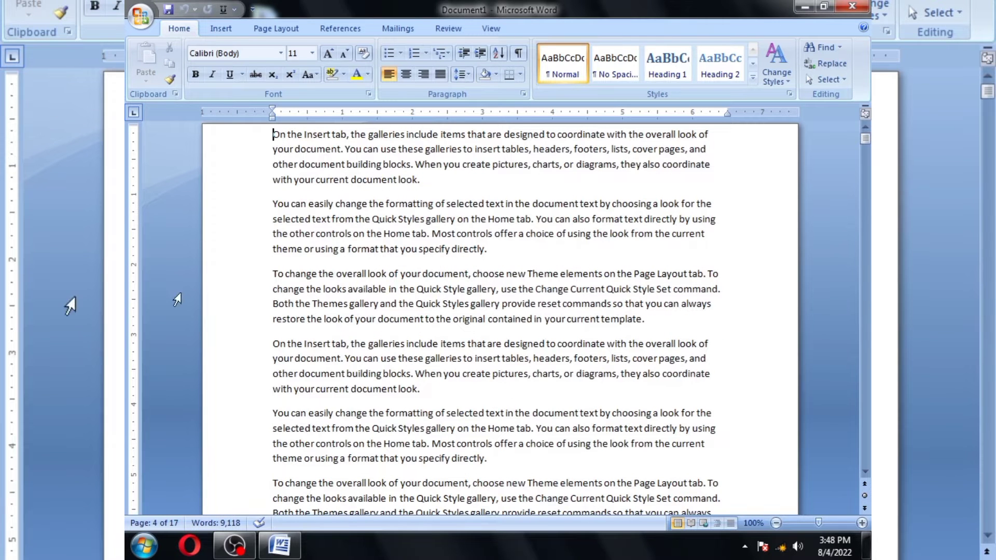
{"action": "left_click", "coordinate": [219, 29]}
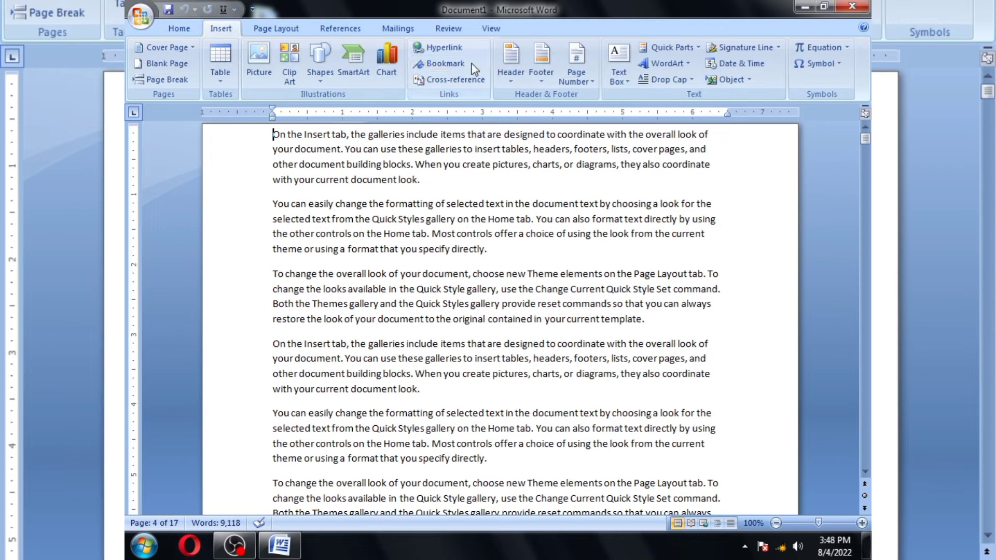
{"action": "left_click", "coordinate": [464, 66]}
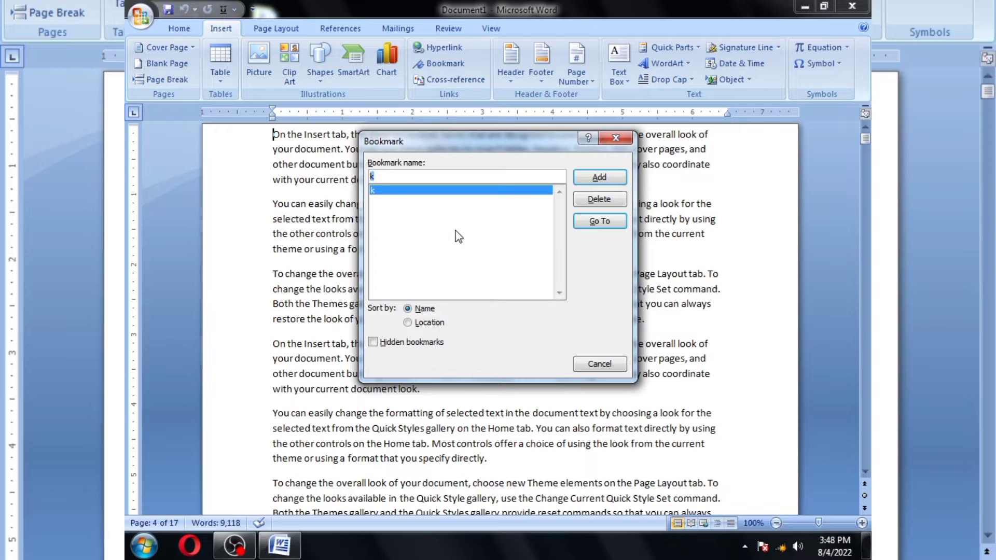
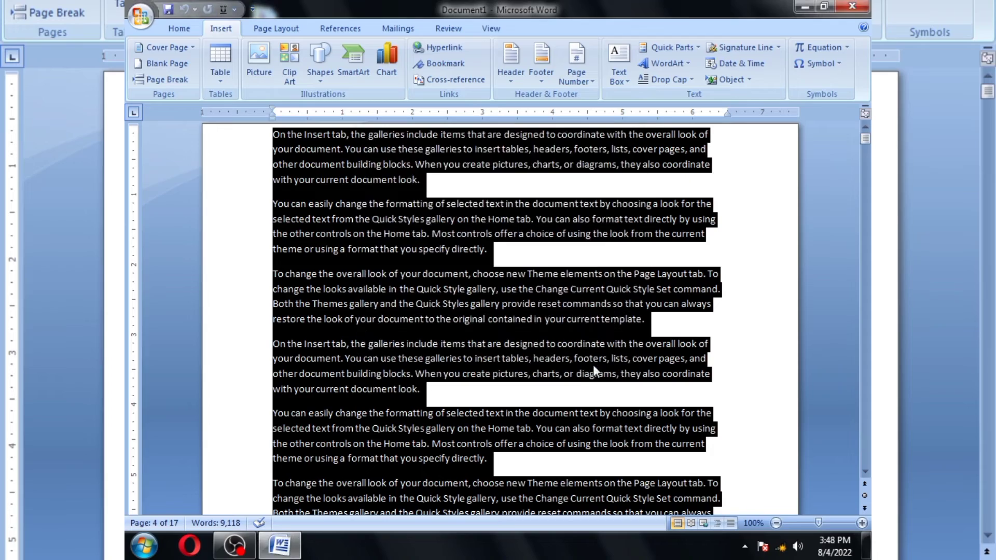
{"action": "scroll", "coordinate": [593, 365], "scroll_direction": "down", "scroll_amount": 10}
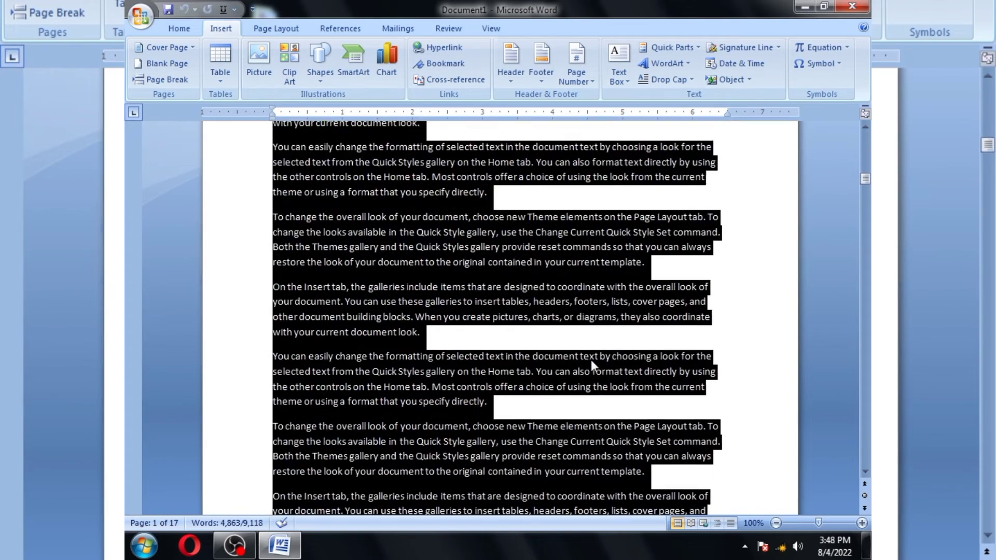
{"action": "scroll", "coordinate": [590, 360], "scroll_direction": "down", "scroll_amount": 10}
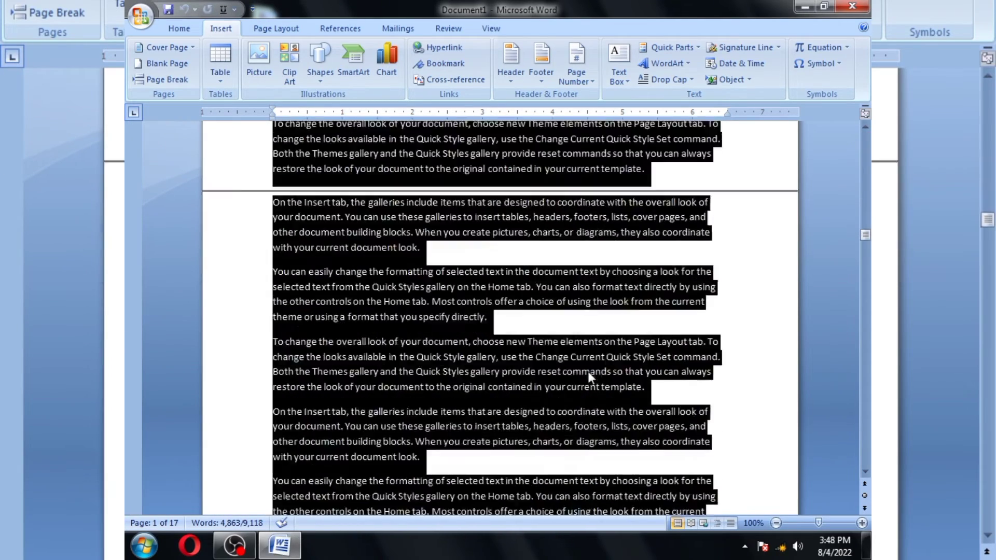
{"action": "scroll", "coordinate": [588, 372], "scroll_direction": "down", "scroll_amount": 10}
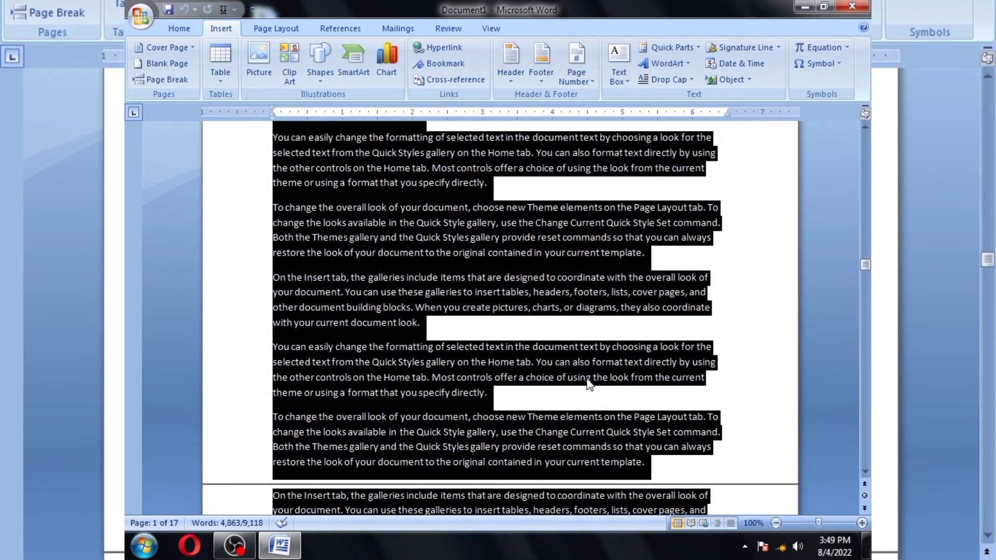
{"action": "scroll", "coordinate": [588, 384], "scroll_direction": "down", "scroll_amount": 10}
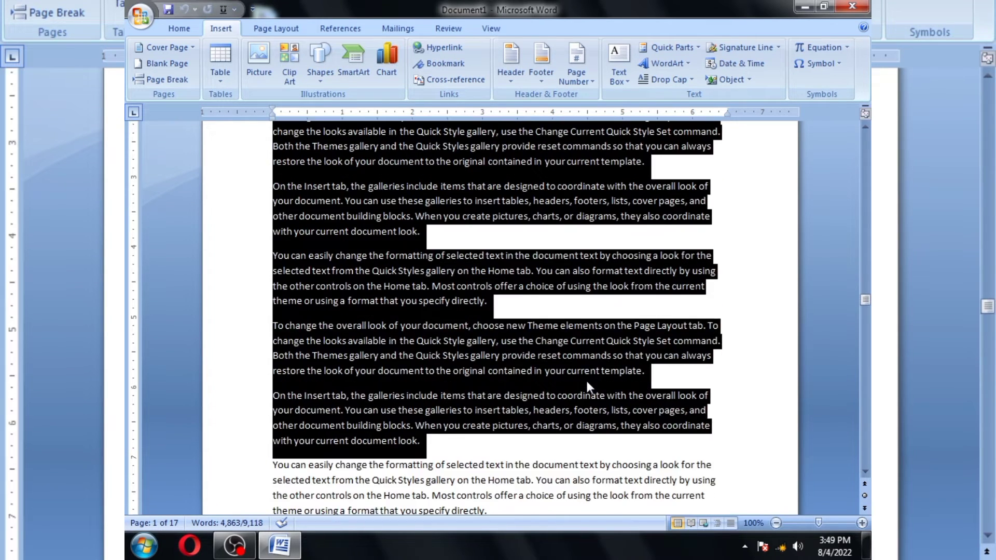
{"action": "scroll", "coordinate": [588, 387], "scroll_direction": "down", "scroll_amount": 5}
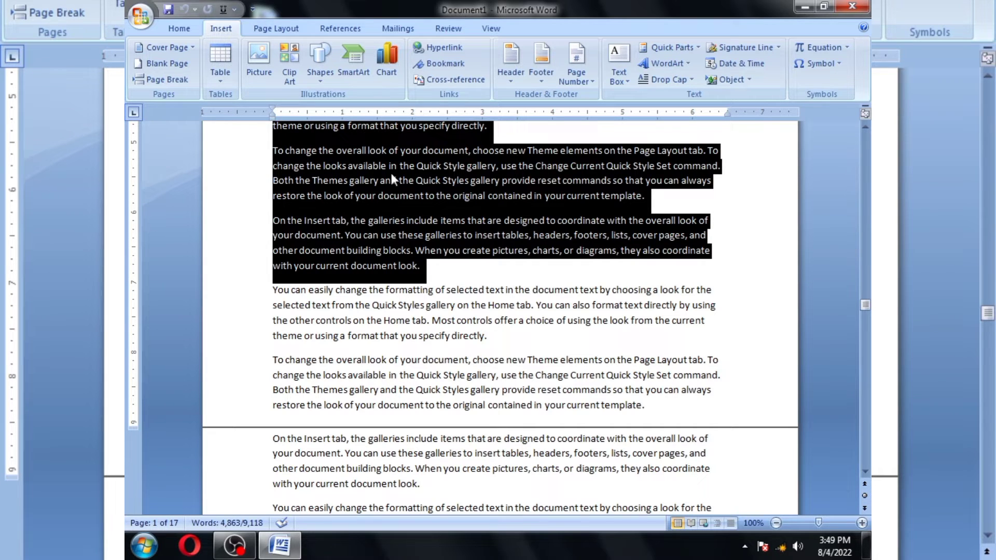
Step: Replace the selected text with a cross-reference to the bookmark text of k, inserted as a hyperlink
{"action": "left_click", "coordinate": [427, 81]}
{"action": "left_click", "coordinate": [469, 179]}
{"action": "left_click", "coordinate": [464, 182]}
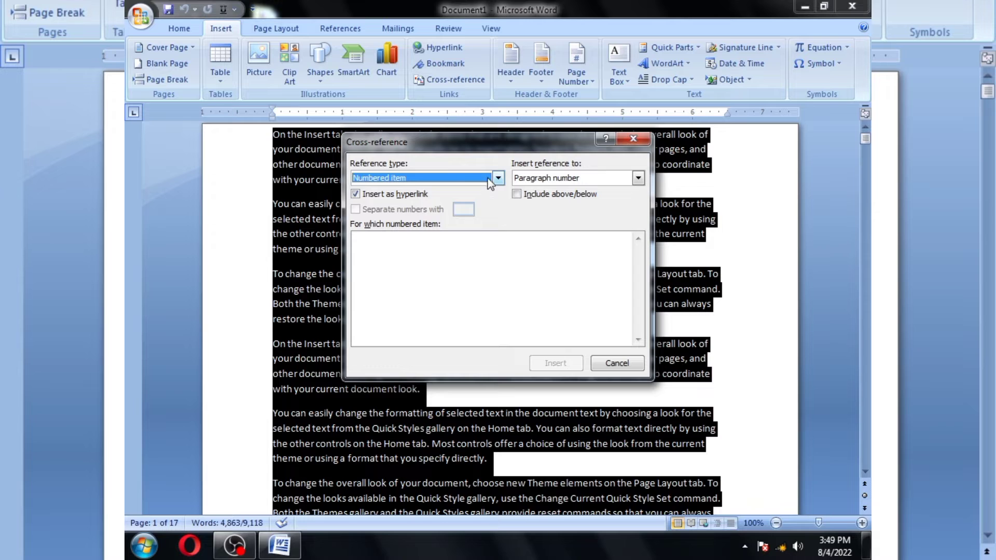
{"action": "left_click", "coordinate": [497, 179]}
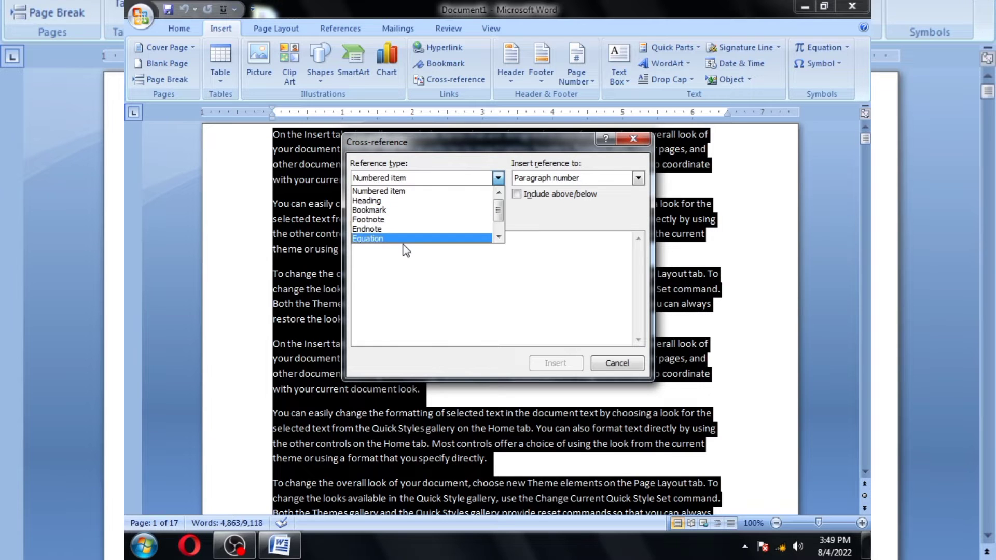
{"action": "left_click", "coordinate": [384, 211]}
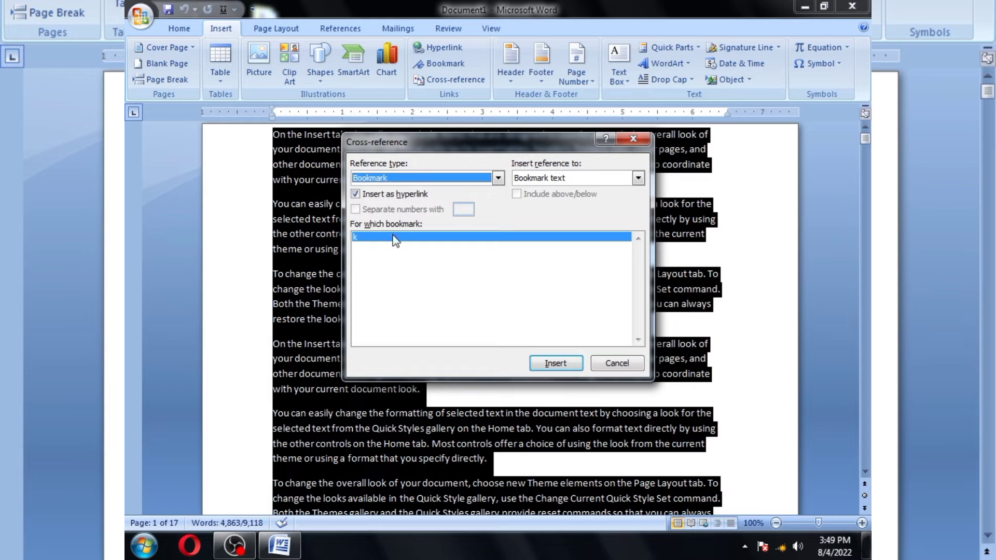
{"action": "left_click", "coordinate": [554, 365]}
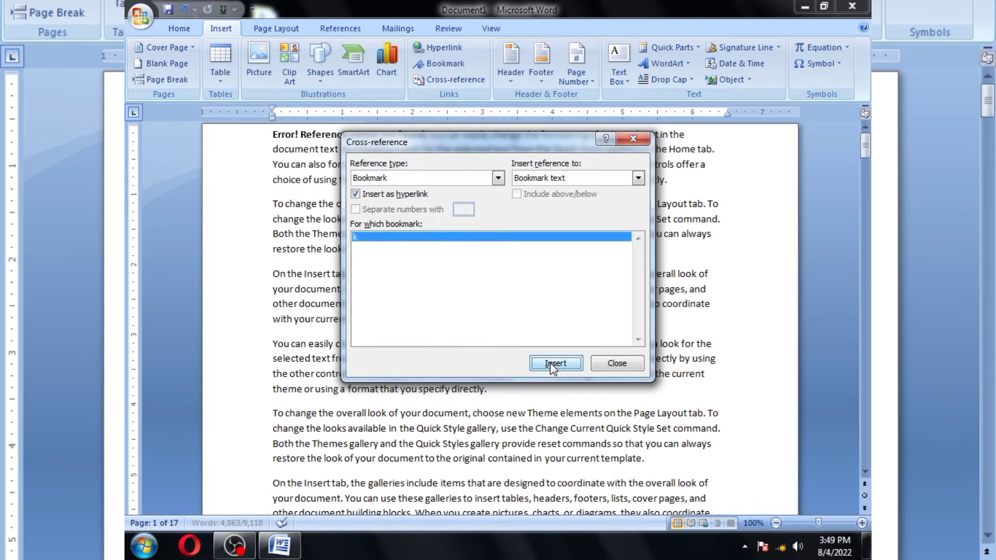
{"action": "left_click", "coordinate": [611, 365]}
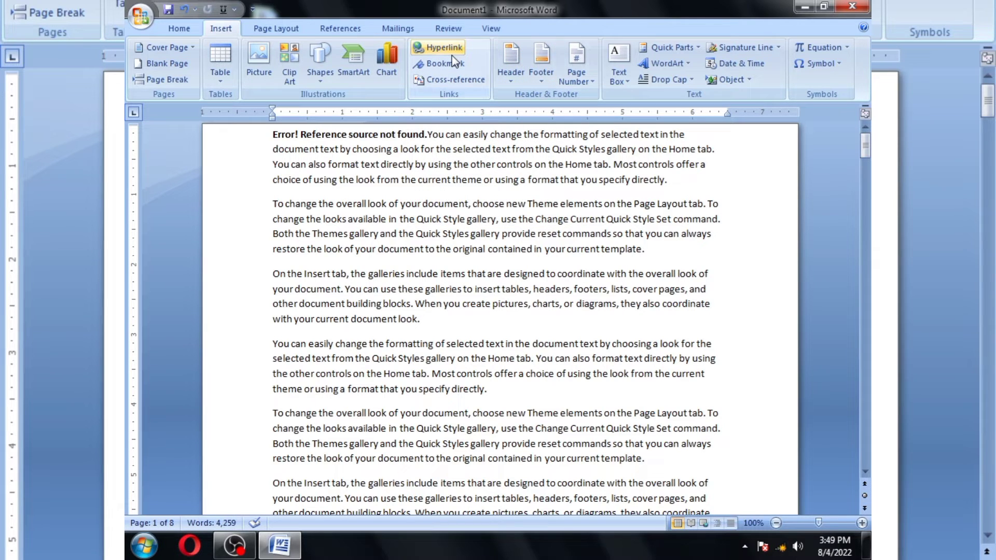
Step: Add the built-in Alphabet header with the title "COMPUTER BOOK", return to the body text and check the header on the following pages
{"action": "left_click", "coordinate": [513, 72]}
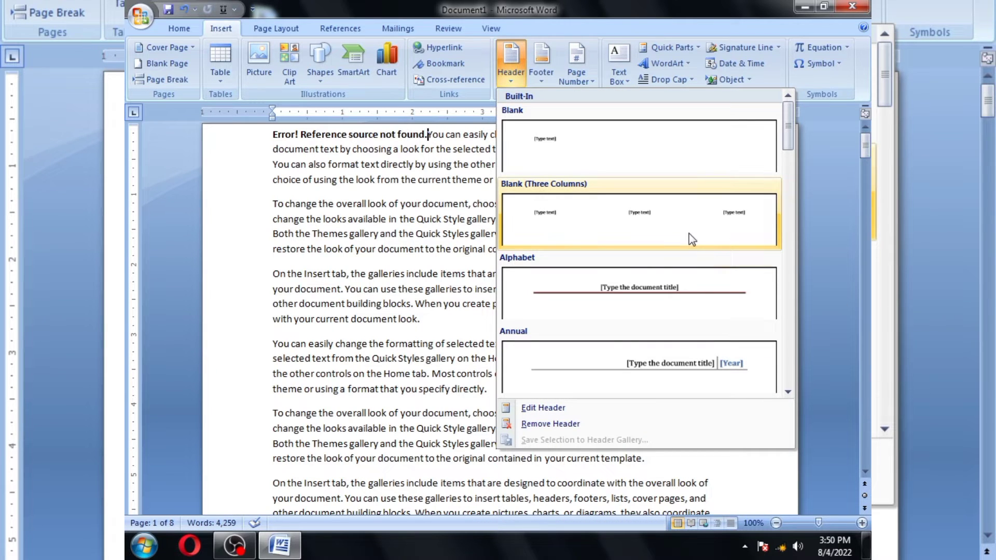
{"action": "left_click", "coordinate": [696, 296]}
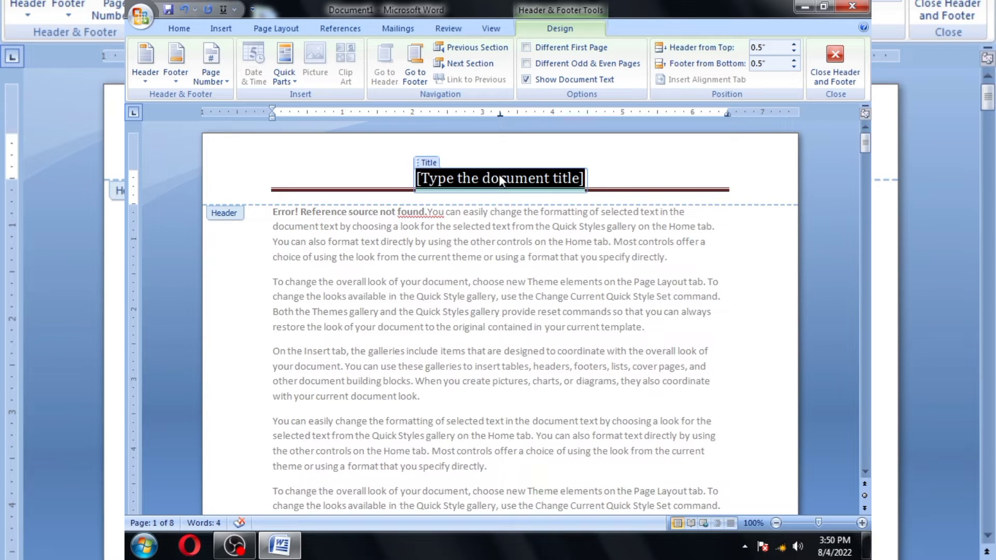
{"action": "type", "text": "QQ"}
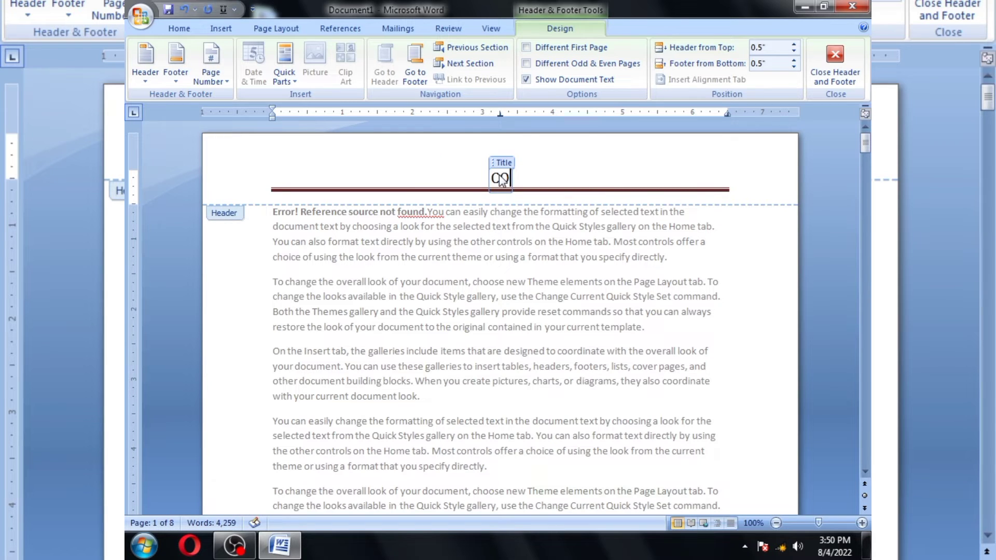
{"action": "type", "text": "MPUTER BOOK"}
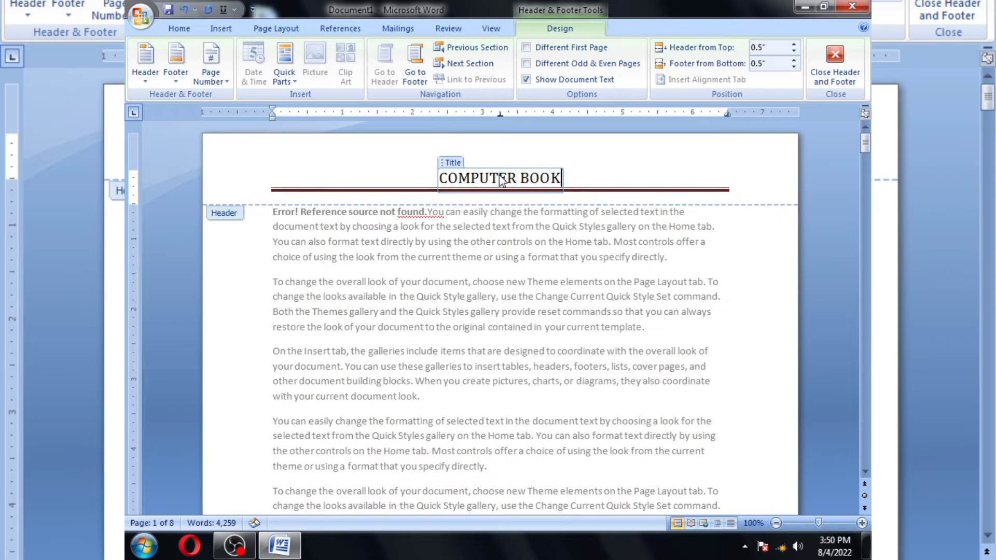
{"action": "double_click", "coordinate": [509, 263]}
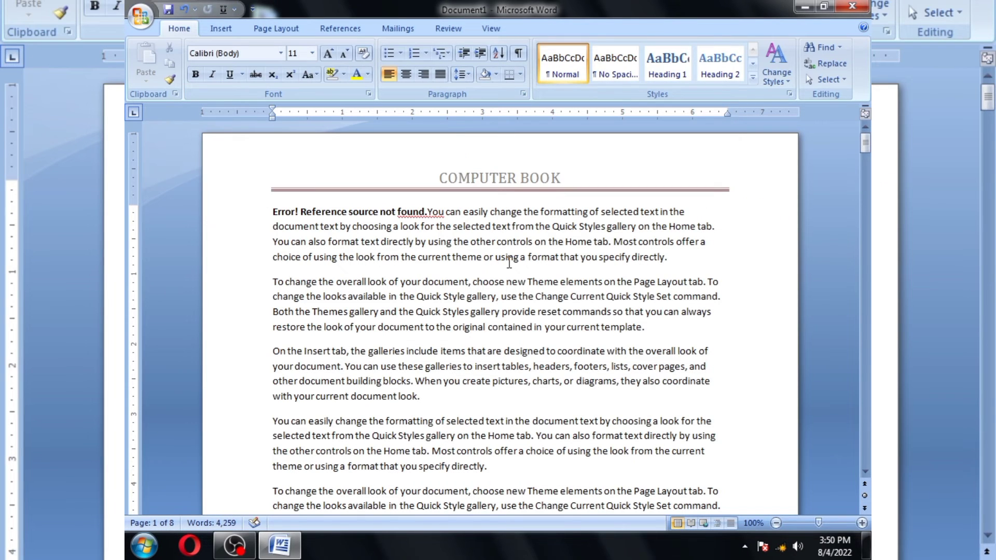
{"action": "scroll", "coordinate": [509, 263], "scroll_direction": "down", "scroll_amount": 15}
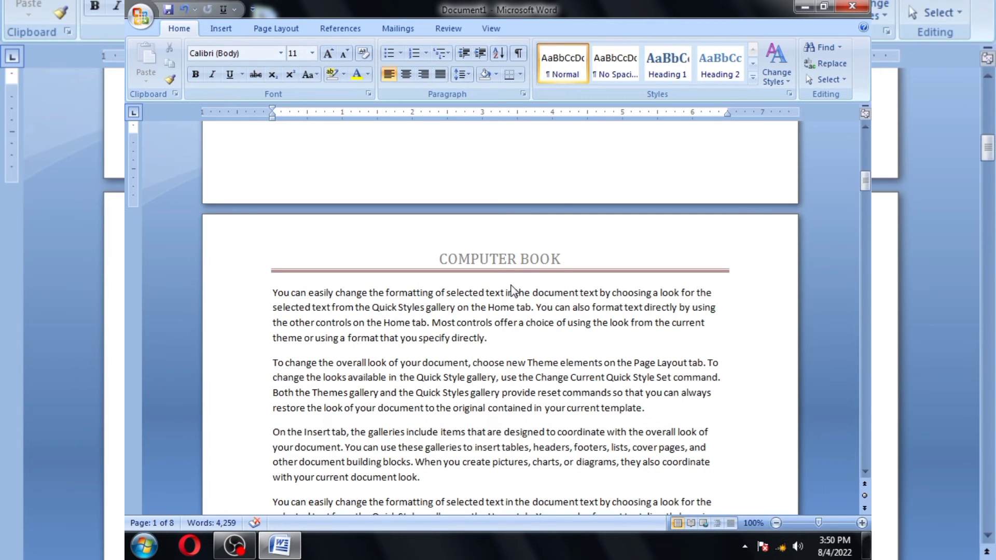
{"action": "scroll", "coordinate": [512, 290], "scroll_direction": "down", "scroll_amount": 6}
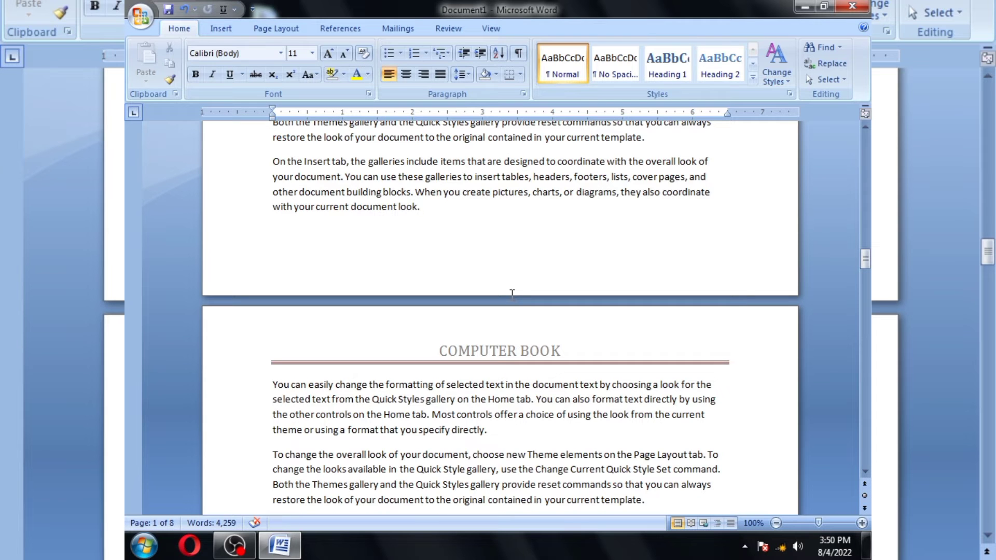
Step: Add a built-in footer with a company field, enter "GLACIER COMPUTER" as the company name, and return to the start of the document
{"action": "key", "text": "ctrl+Home"}
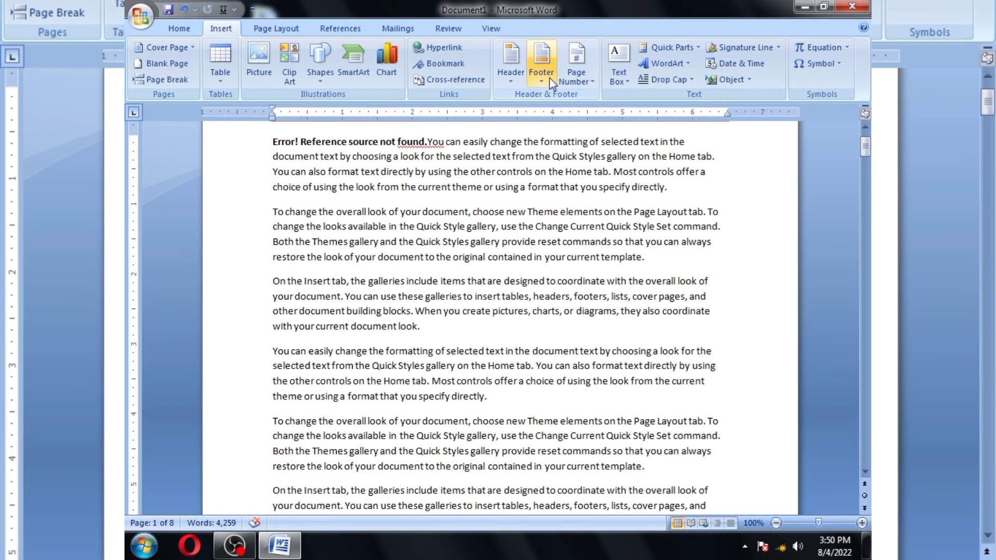
{"action": "left_click", "coordinate": [550, 77]}
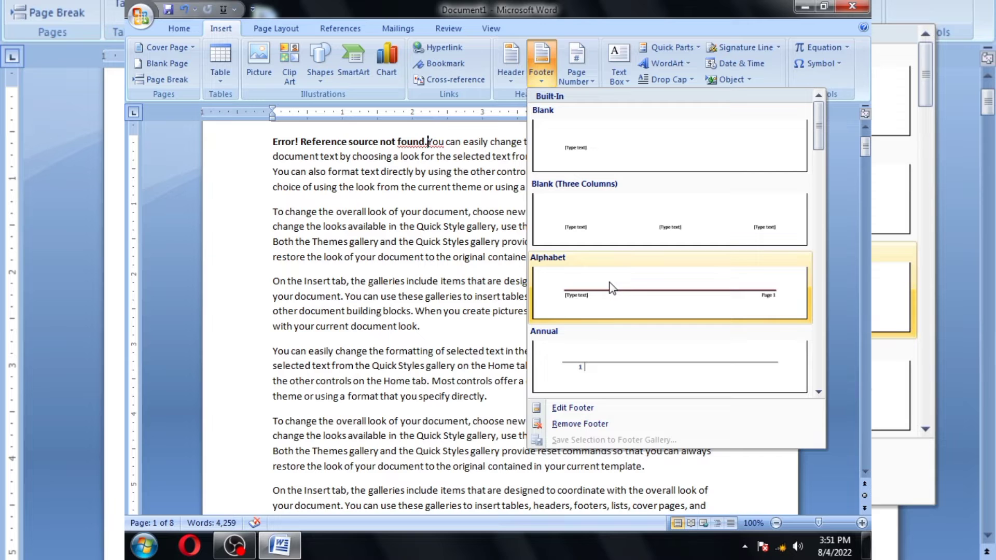
{"action": "scroll", "coordinate": [618, 291], "scroll_direction": "down", "scroll_amount": 5}
{"action": "scroll", "coordinate": [628, 293], "scroll_direction": "up", "scroll_amount": 2}
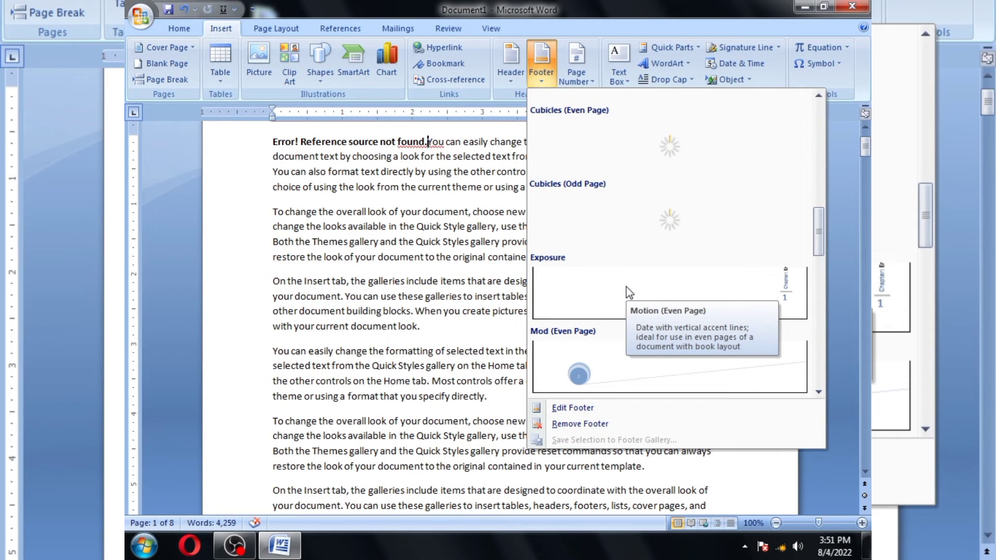
{"action": "scroll", "coordinate": [629, 292], "scroll_direction": "up", "scroll_amount": 3}
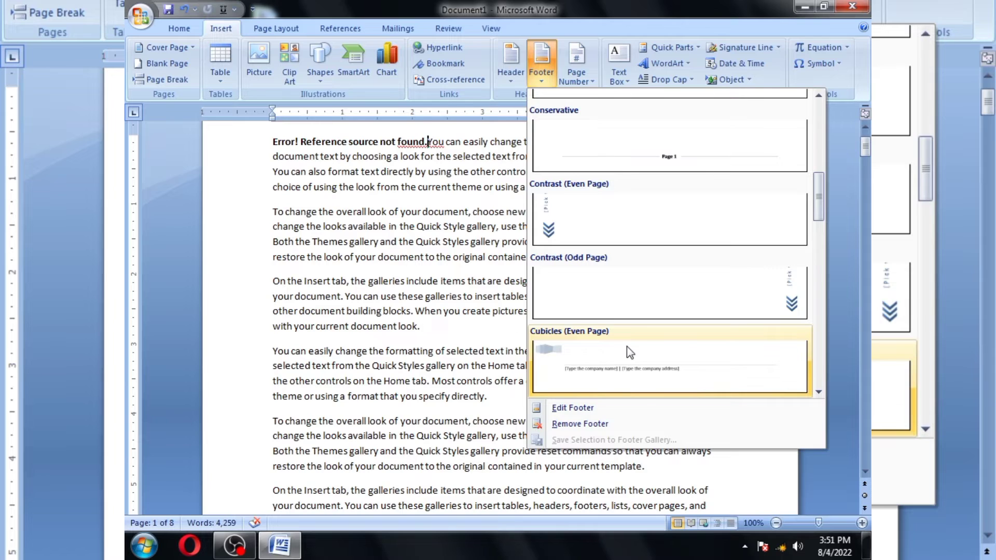
{"action": "left_click", "coordinate": [626, 347]}
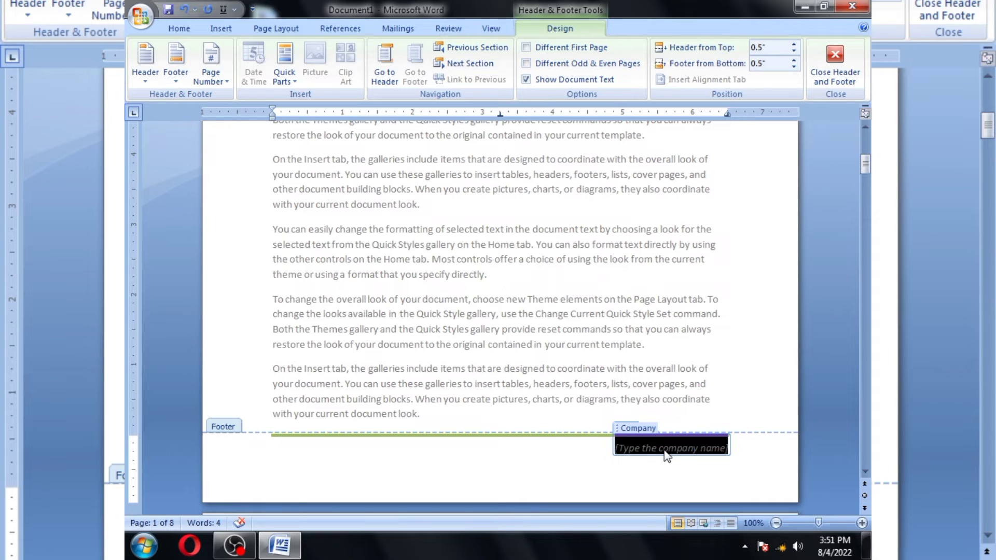
{"action": "type", "text": "GLACIE"}
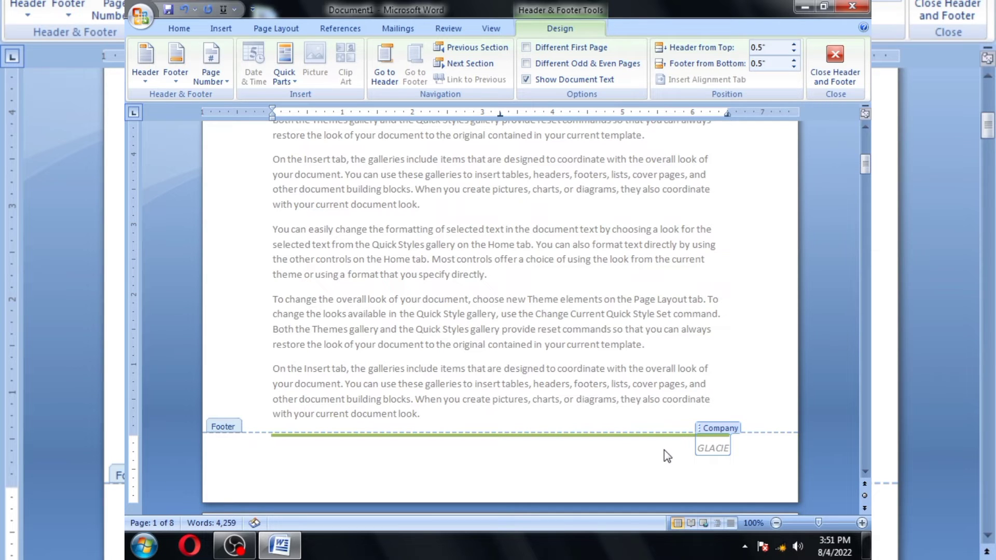
{"action": "type", "text": "R COMPUTER"}
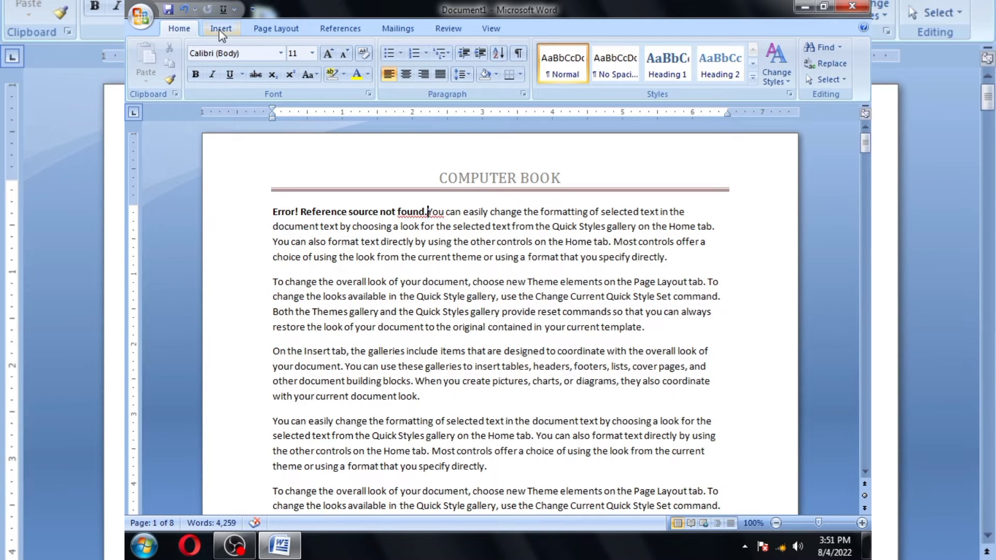
Step: Add an arrow-shaped page number in the margin of the pages and return to the body text
{"action": "left_click", "coordinate": [220, 32]}
{"action": "scroll", "coordinate": [857, 165], "scroll_direction": "down", "scroll_amount": 3}
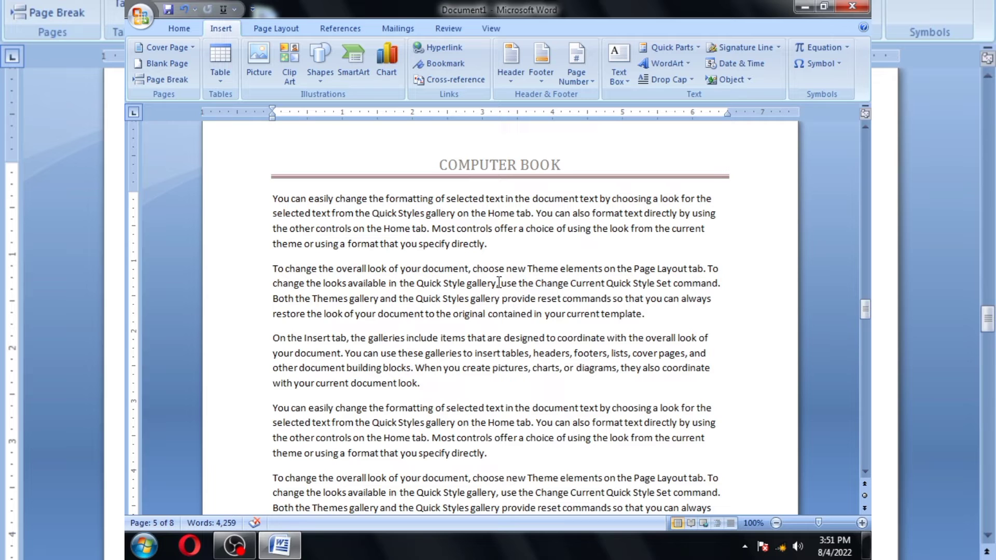
{"action": "left_click", "coordinate": [576, 68]}
{"action": "mouse_move", "coordinate": [600, 129]}
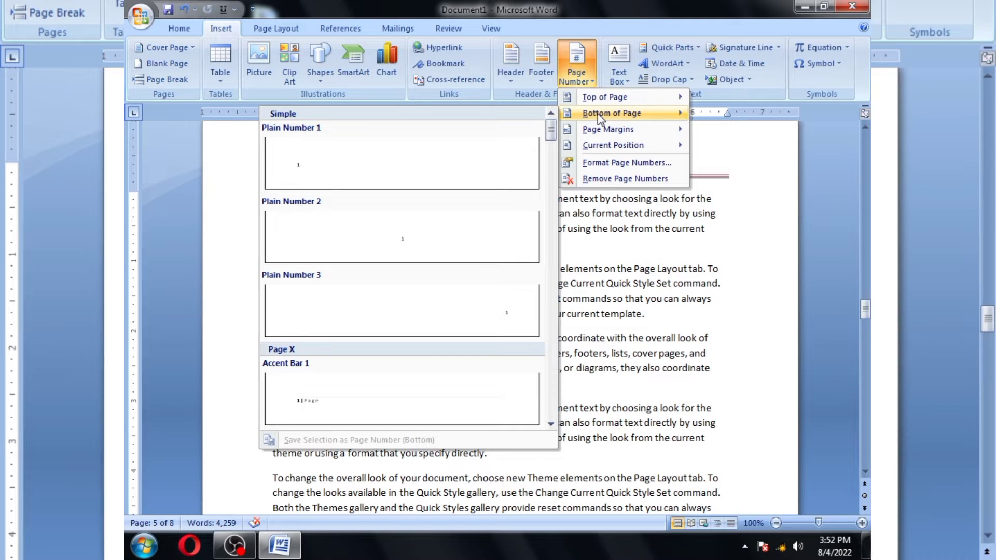
{"action": "left_click", "coordinate": [295, 311]}
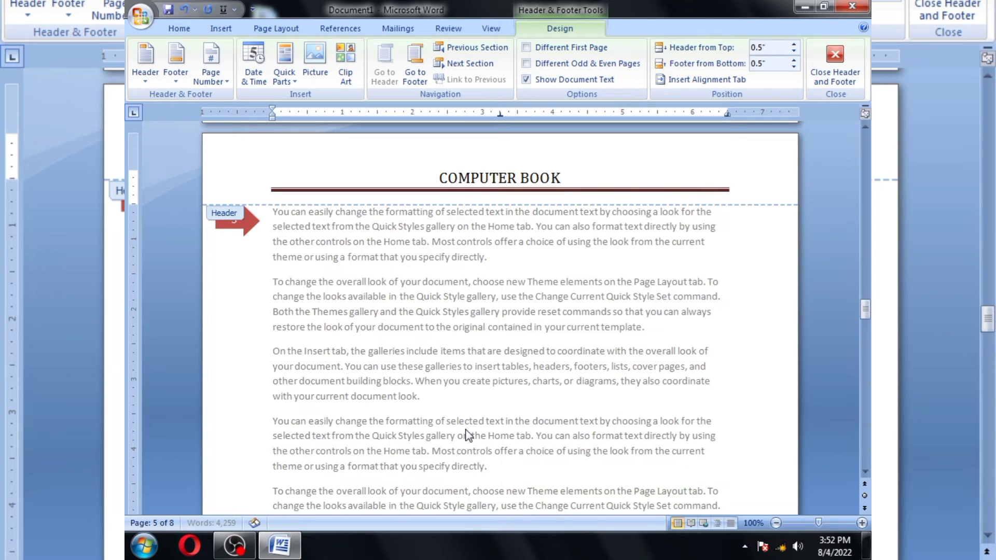
{"action": "double_click", "coordinate": [469, 434]}
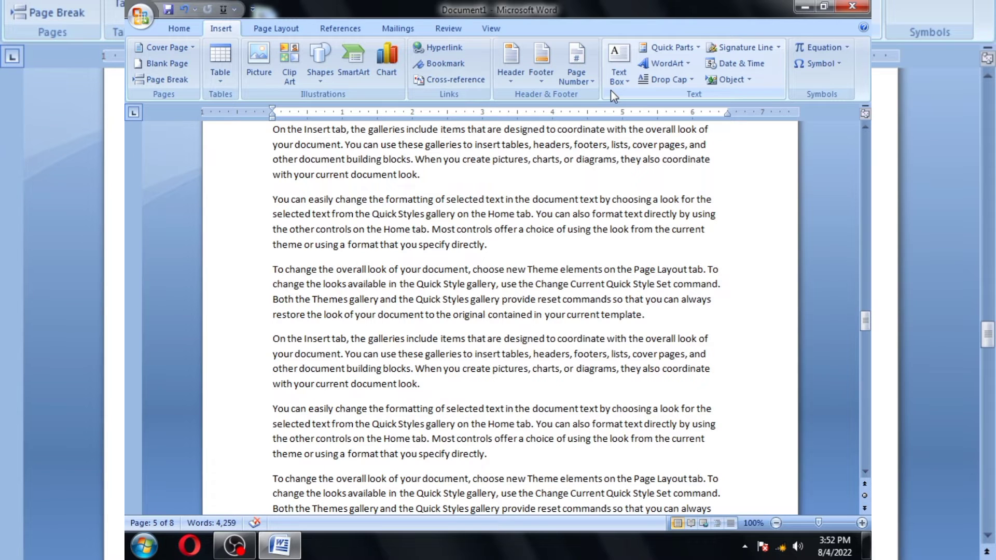
Step: Insert a Braces Quote text box on the blank page and change its shape fill to an orange-to-blue gradient
{"action": "left_click", "coordinate": [620, 70]}
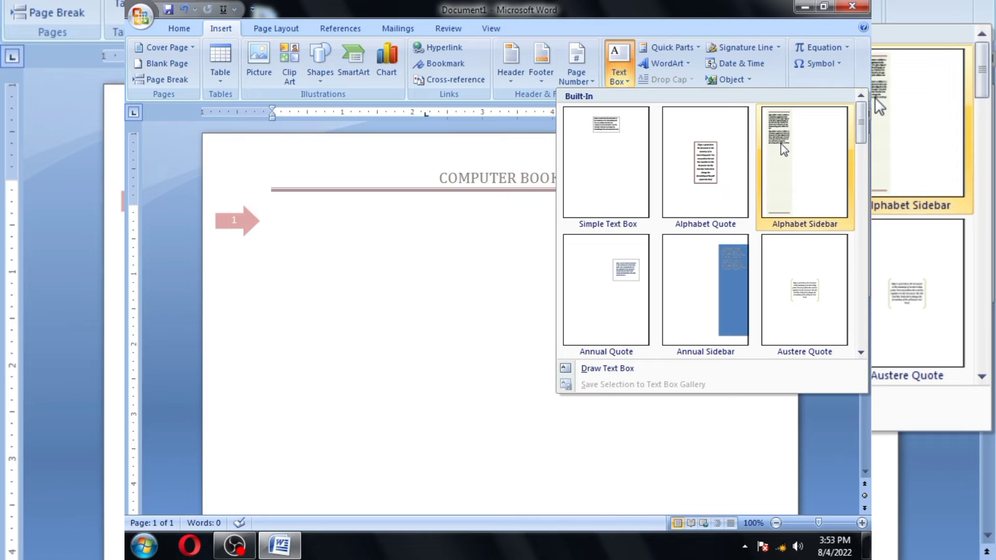
{"action": "left_click_drag", "start_coordinate": [863, 135], "coordinate": [863, 155]}
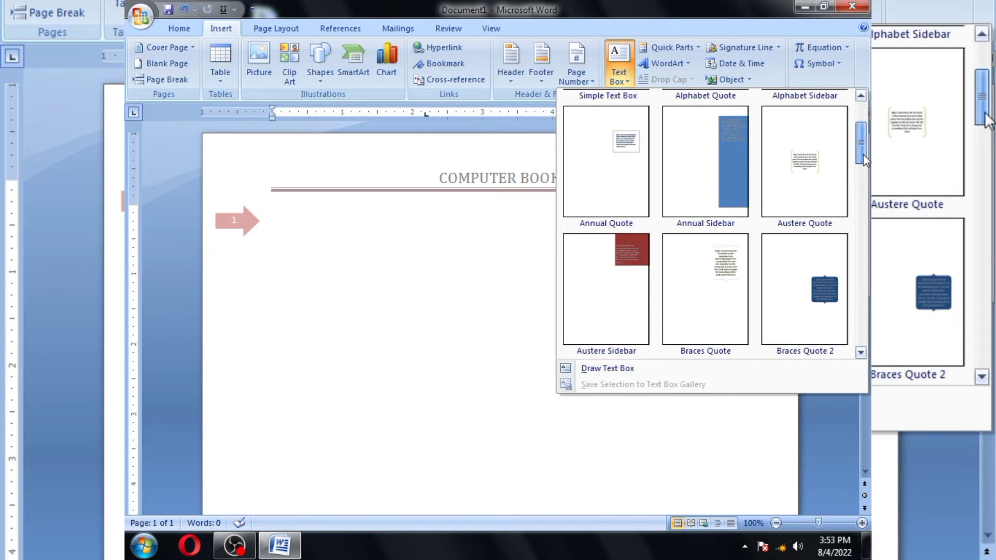
{"action": "left_click", "coordinate": [706, 289]}
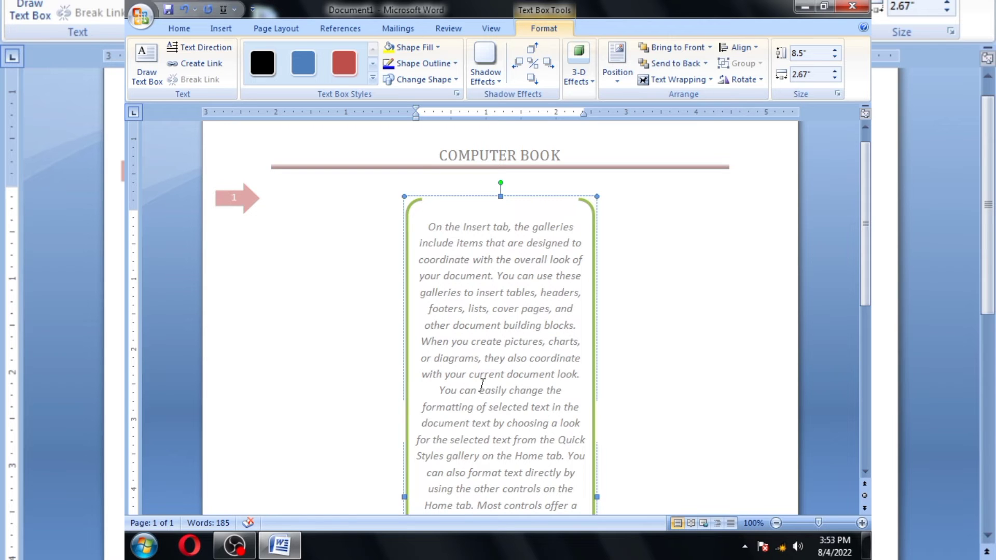
{"action": "left_click", "coordinate": [412, 47]}
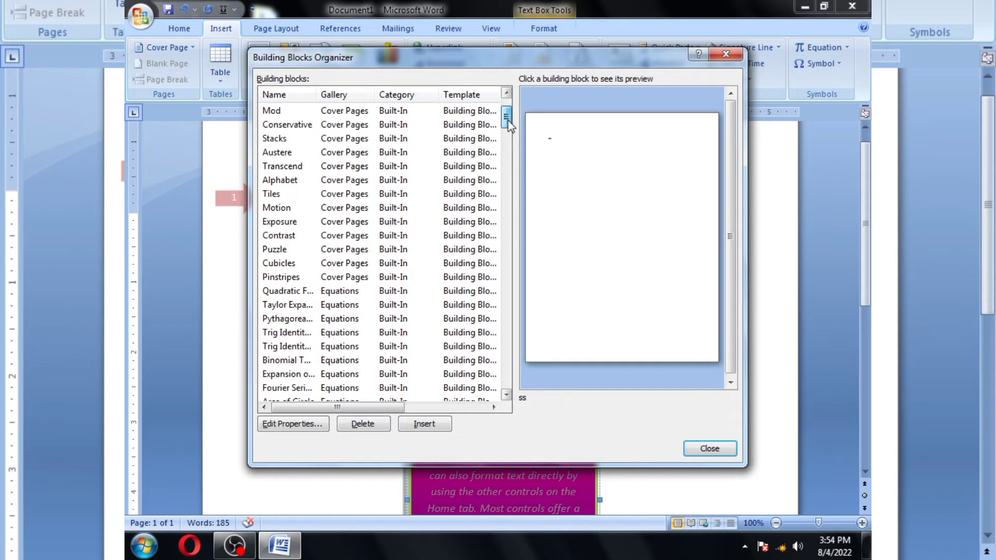
Step: Look through the Building Blocks Organizer list and the filled text box, and undo the text box to leave the page blank
{"action": "left_click_drag", "start_coordinate": [508, 124], "coordinate": [508, 153]}
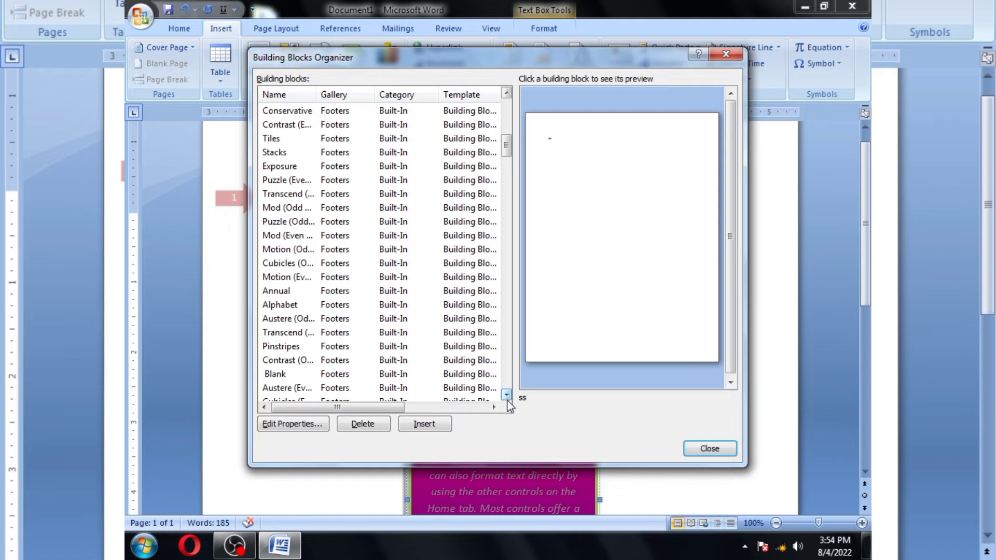
{"action": "scroll", "coordinate": [506, 400], "scroll_direction": "down", "scroll_amount": 10}
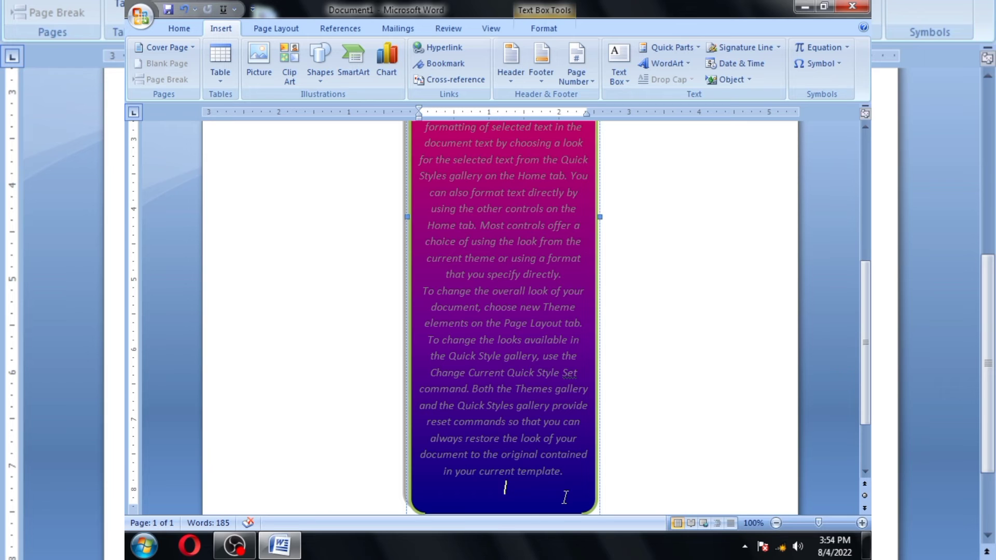
{"action": "left_click", "coordinate": [602, 307]}
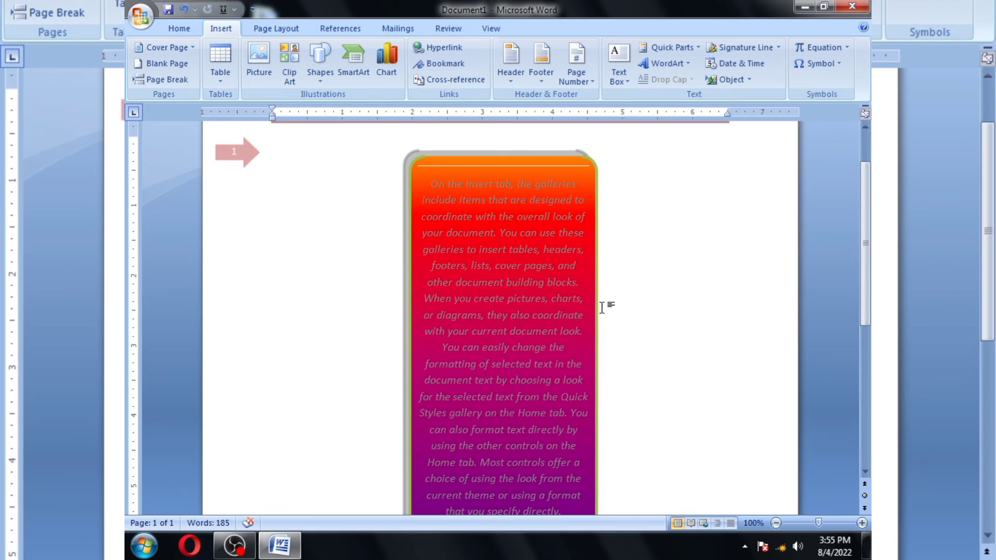
{"action": "key", "text": "ctrl+z"}
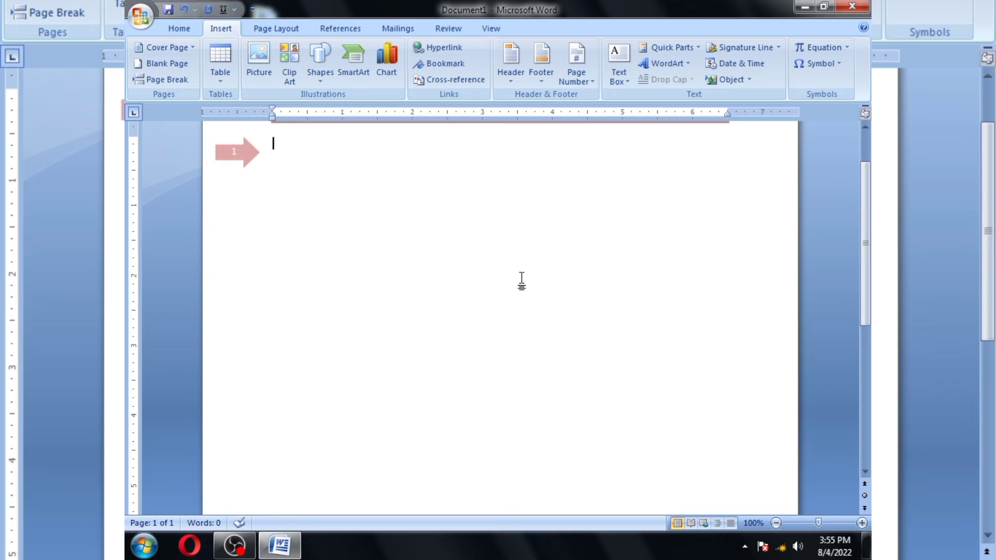
Step: Insert WordArt with the text "GLACIER COMPUTER" at size 36 on the blank page
{"action": "left_click", "coordinate": [664, 63]}
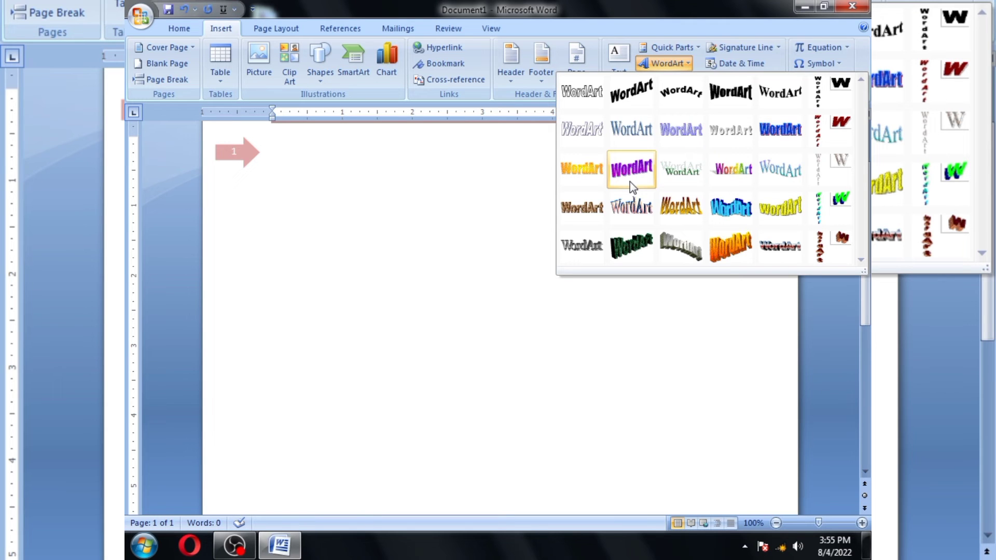
{"action": "left_click", "coordinate": [630, 182]}
{"action": "type", "text": "GLACIER C"}
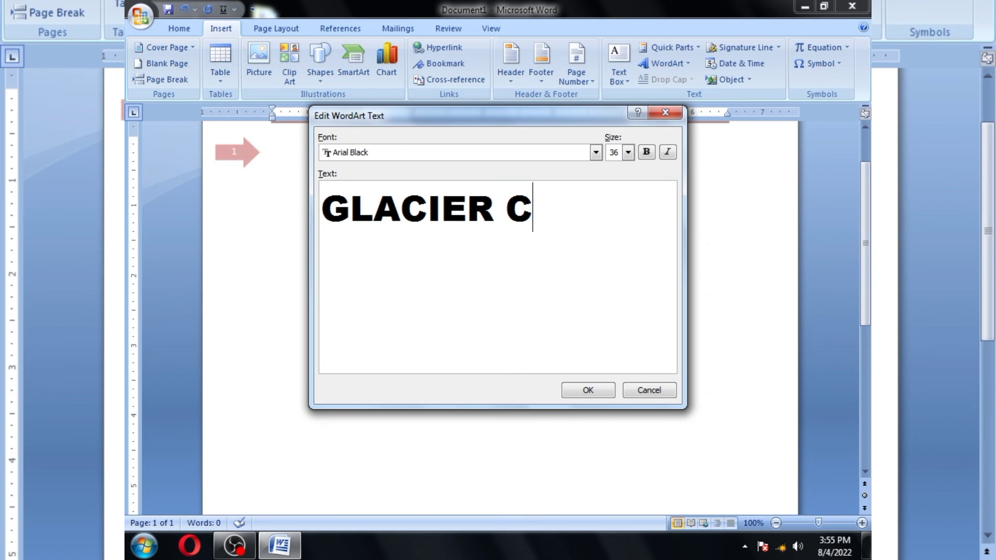
{"action": "type", "text": "OMPUTER"}
{"action": "left_click", "coordinate": [596, 153]}
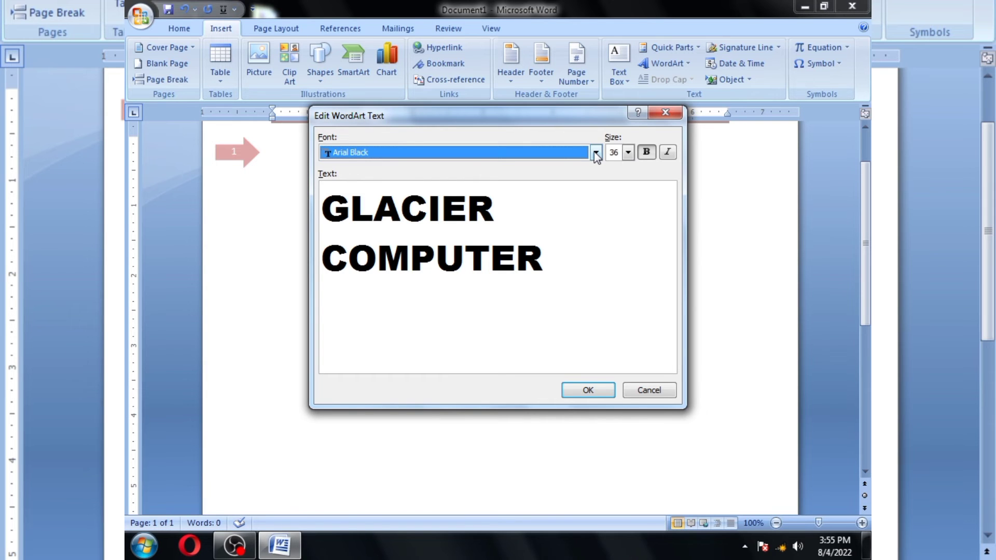
{"action": "key", "text": "Return"}
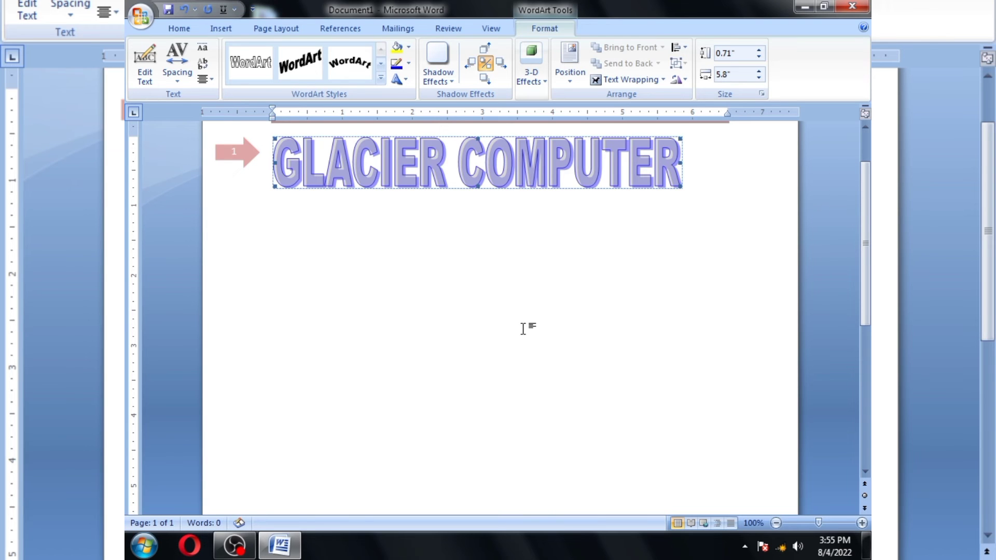
Step: Try 3-D effects, a different gallery style and a warp shape on the WordArt
{"action": "left_click", "coordinate": [531, 64]}
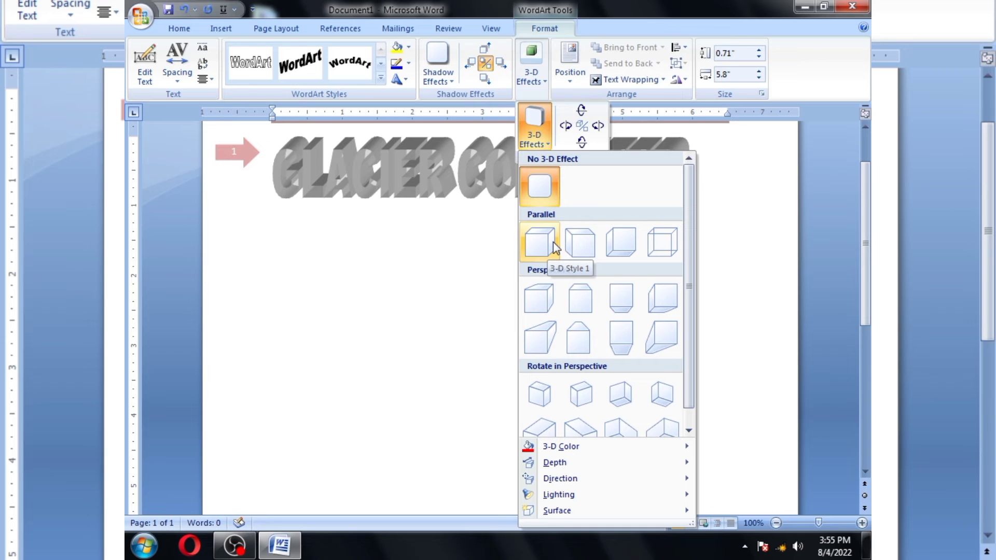
{"action": "left_click", "coordinate": [381, 77]}
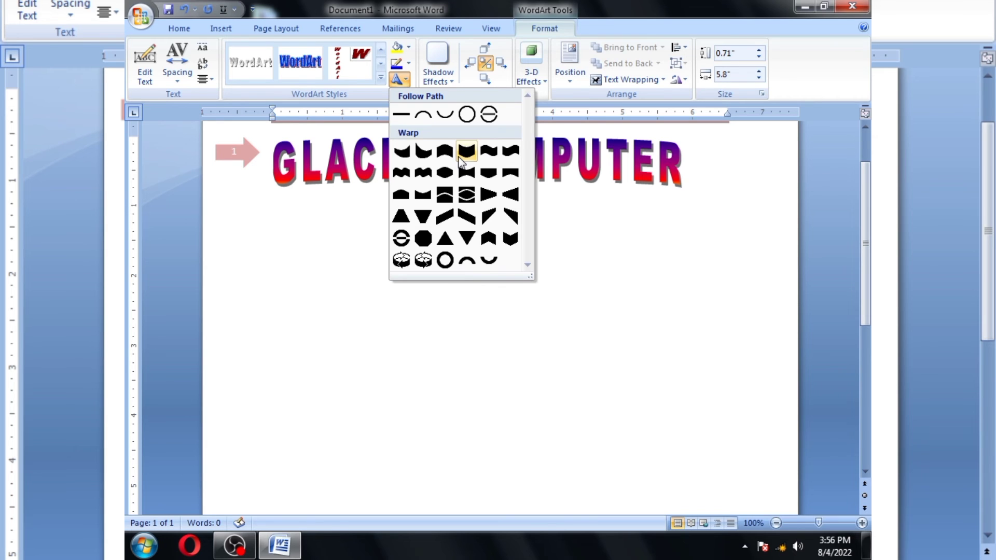
{"action": "left_click", "coordinate": [460, 160]}
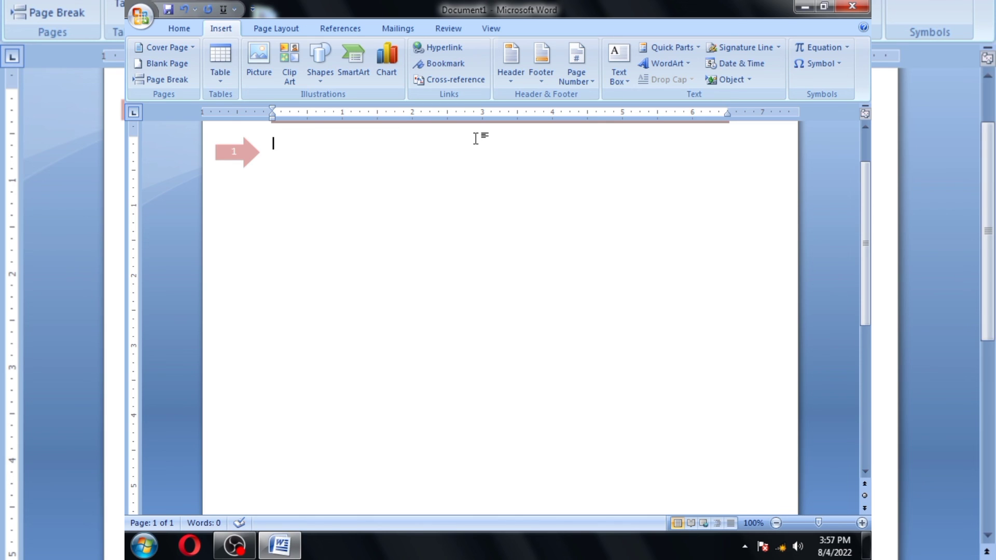
Step: Generate sample paragraphs with =RAND() and give the first paragraph a Dropped drop cap
{"action": "type", "text": "=RAND()"}
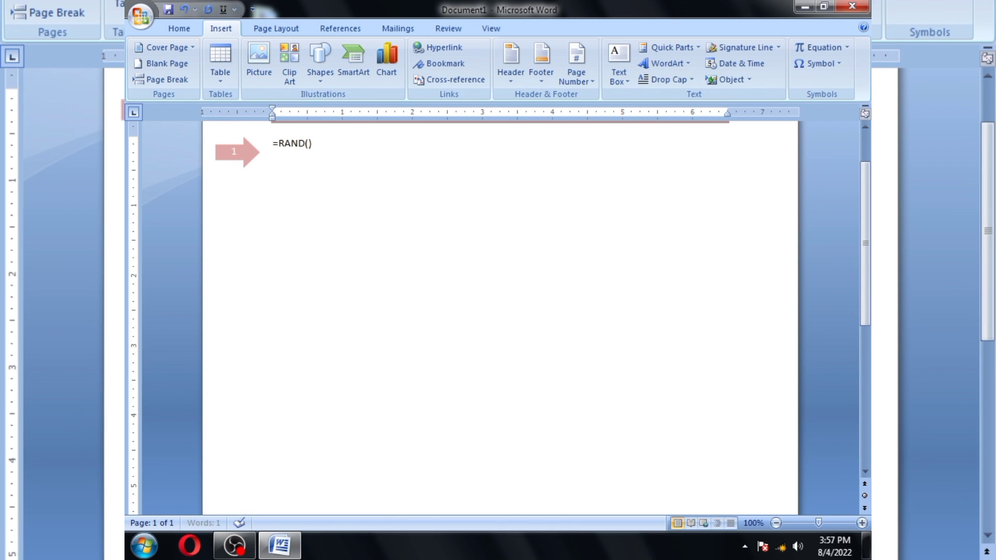
{"action": "key", "text": "Return"}
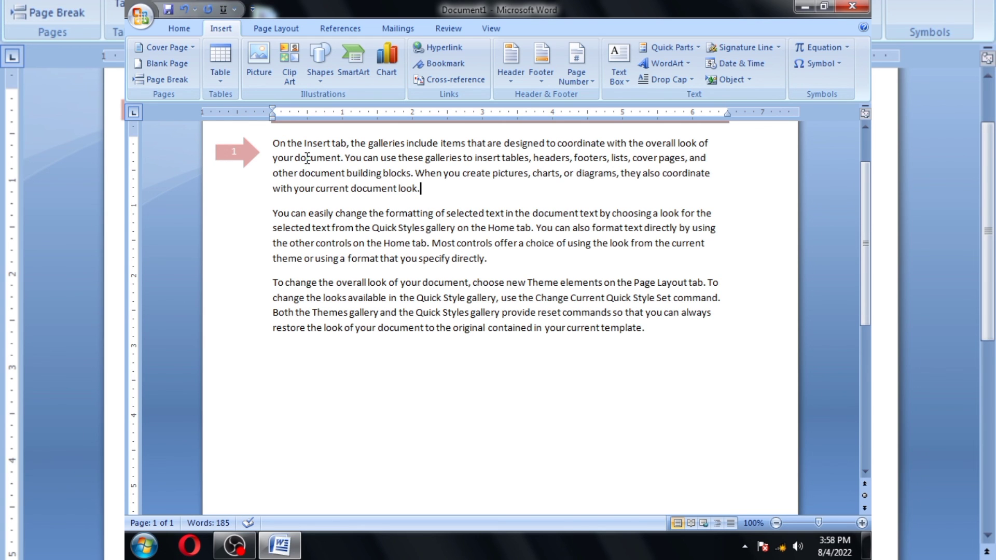
{"action": "left_click", "coordinate": [664, 82]}
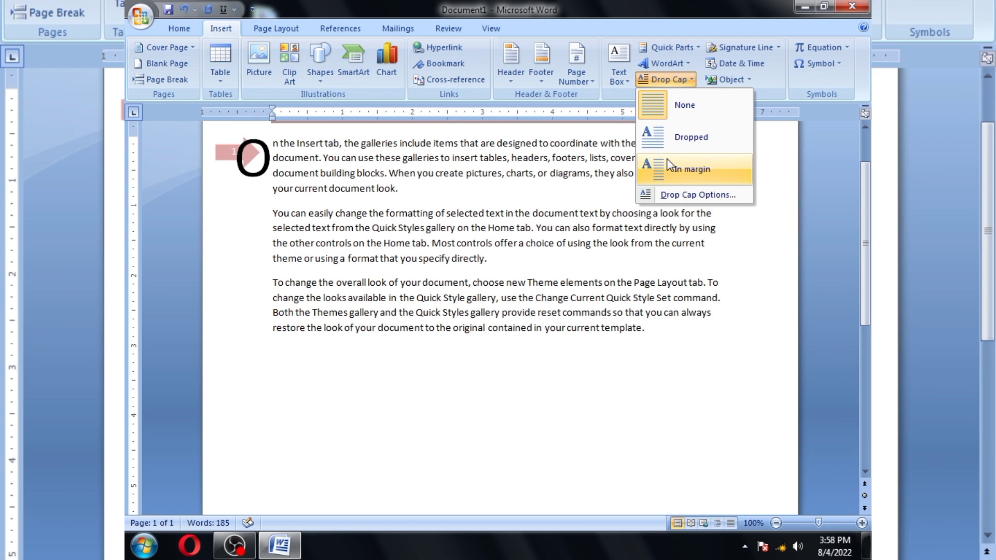
{"action": "left_click", "coordinate": [685, 137]}
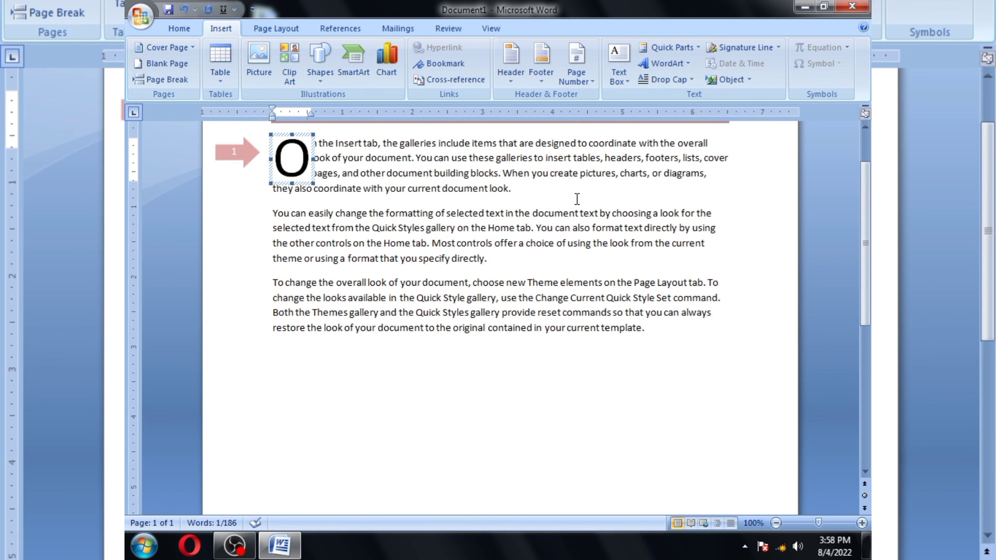
{"action": "left_click", "coordinate": [577, 199]}
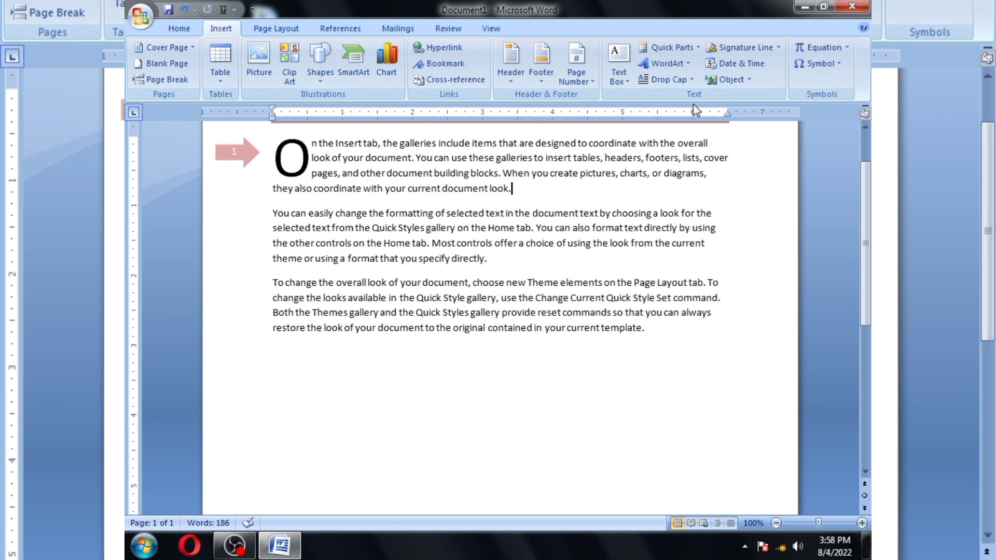
{"action": "key", "text": "alt+Tab"}
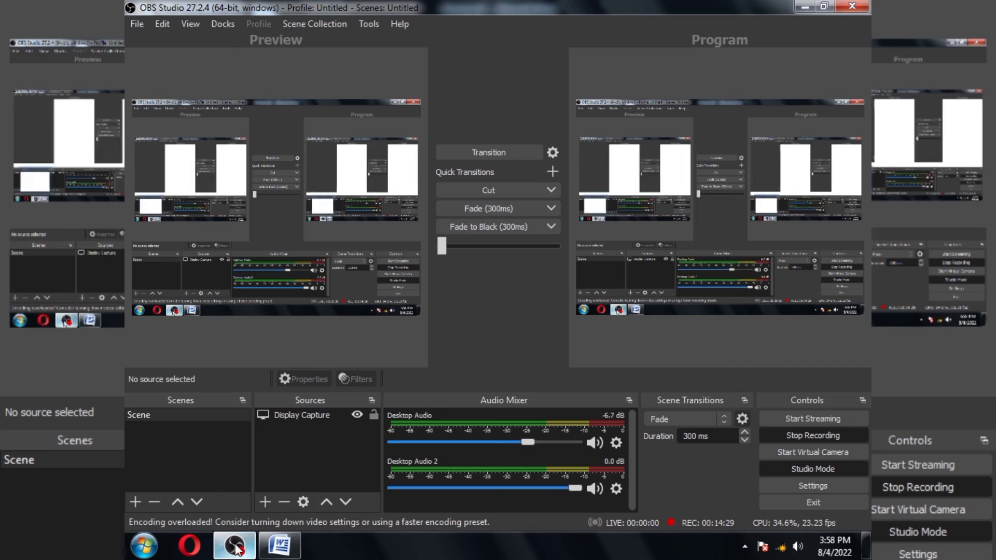